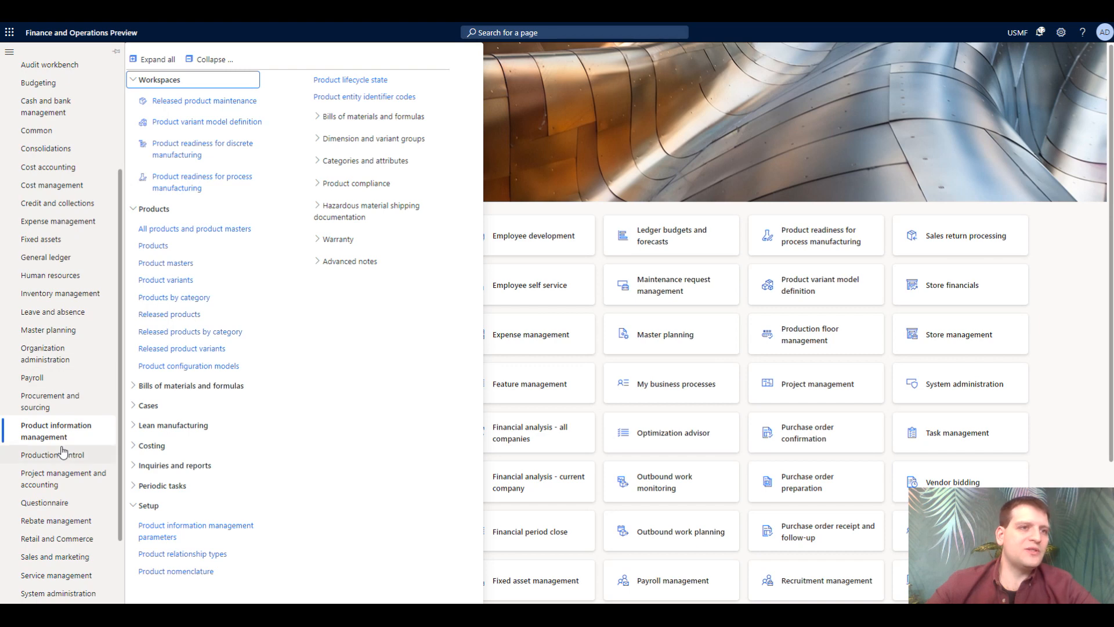
Look through all features in Feature management for the cross-company product sharing and Master company data sharing entries
click(55, 497)
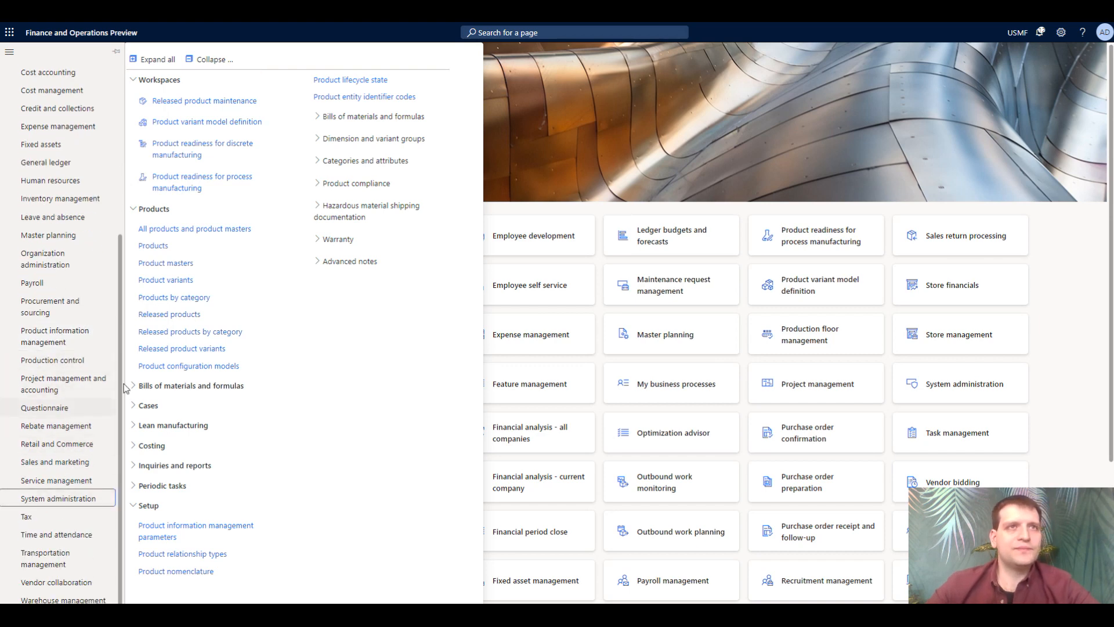
click(201, 140)
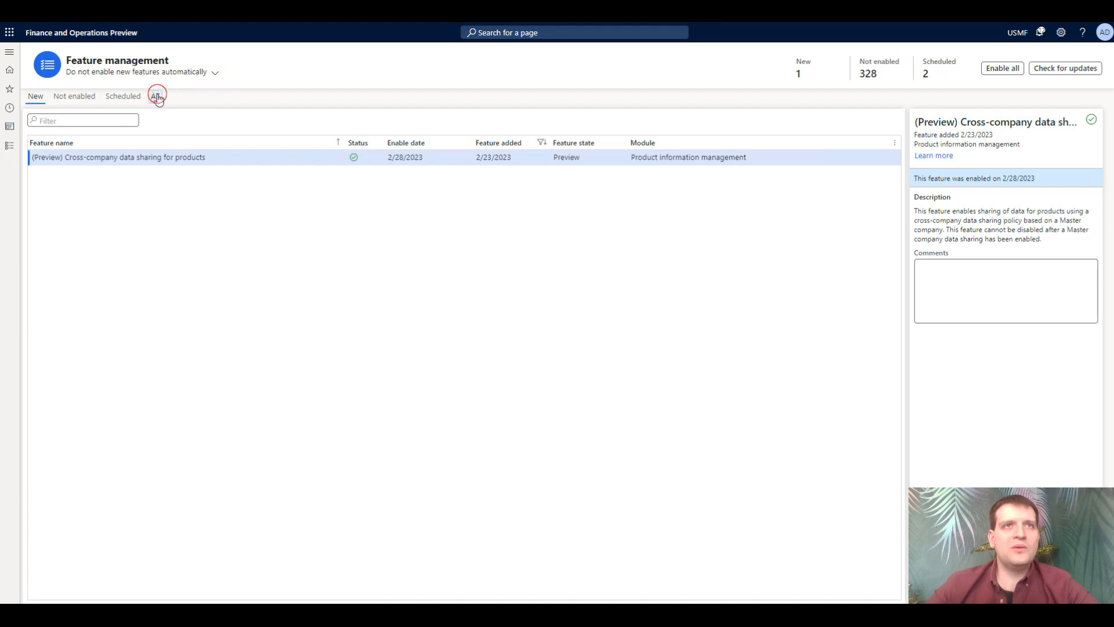
click(156, 97)
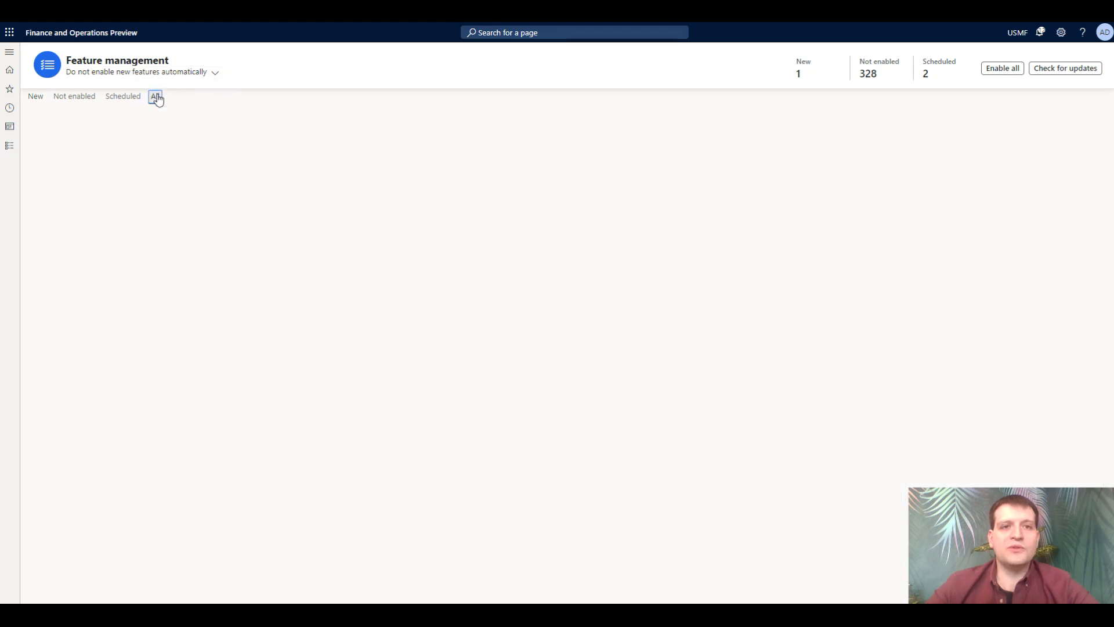
click(212, 158)
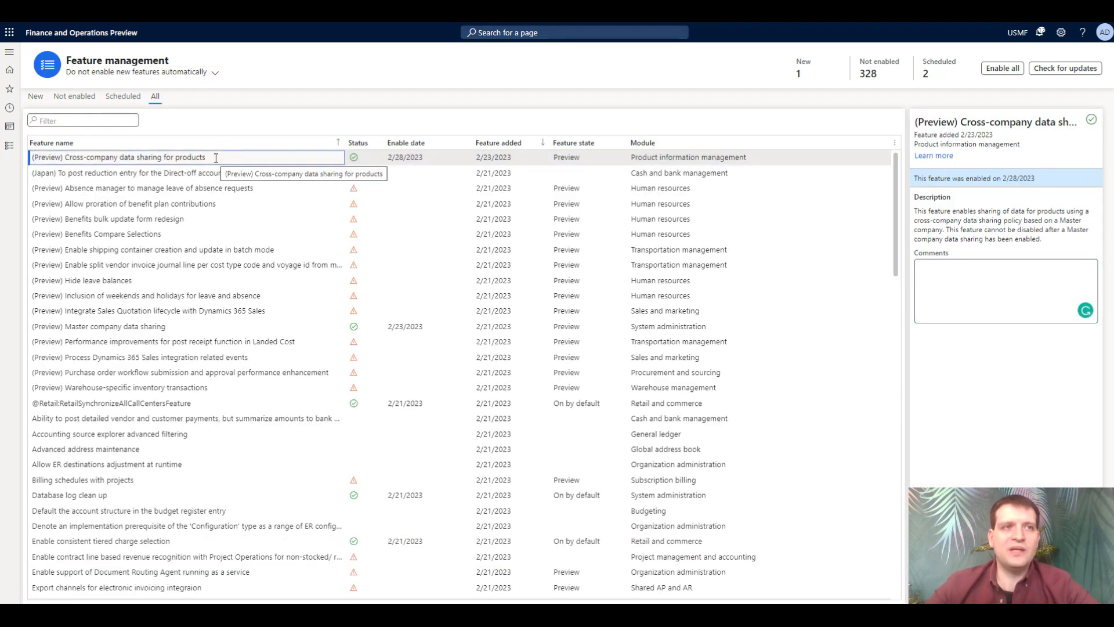
click(179, 325)
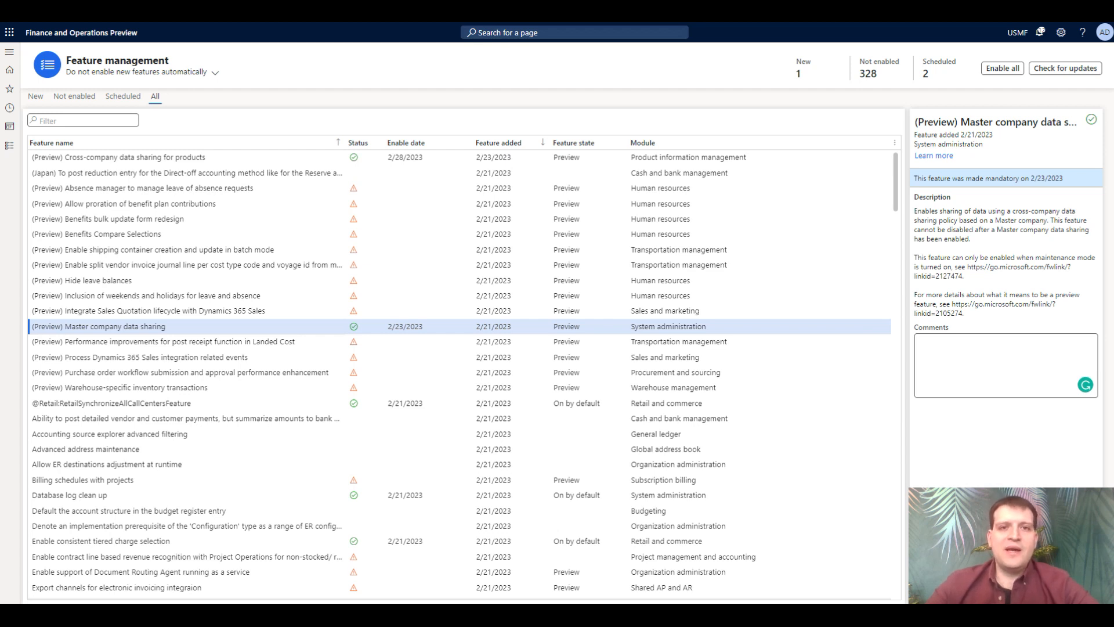
Create a new cross-company data sharing policy named "Product sharing"
click(9, 146)
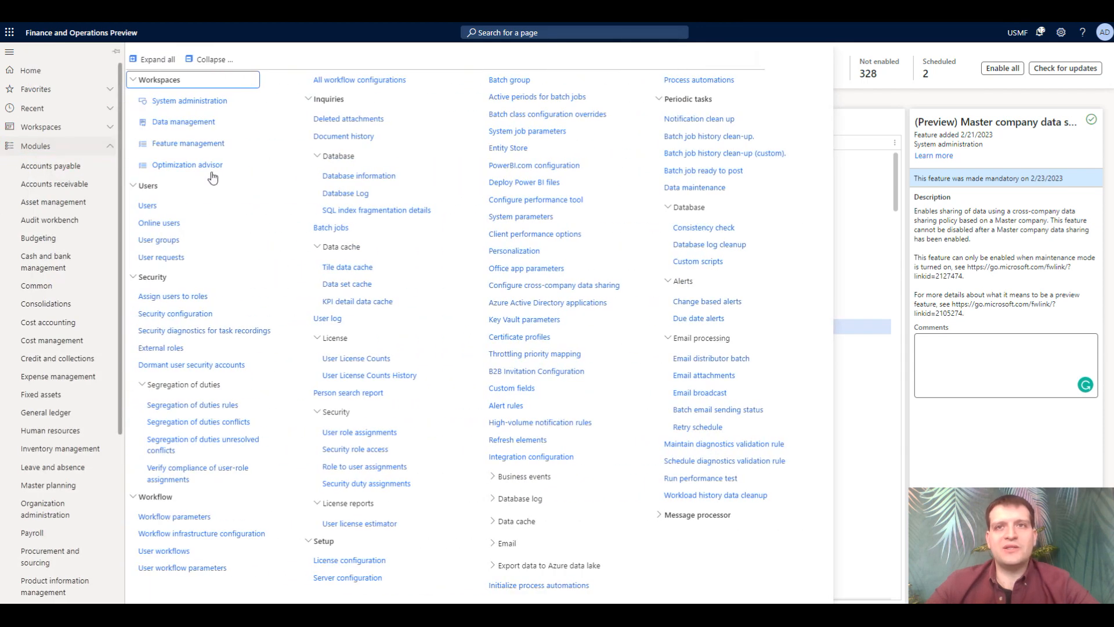
click(574, 285)
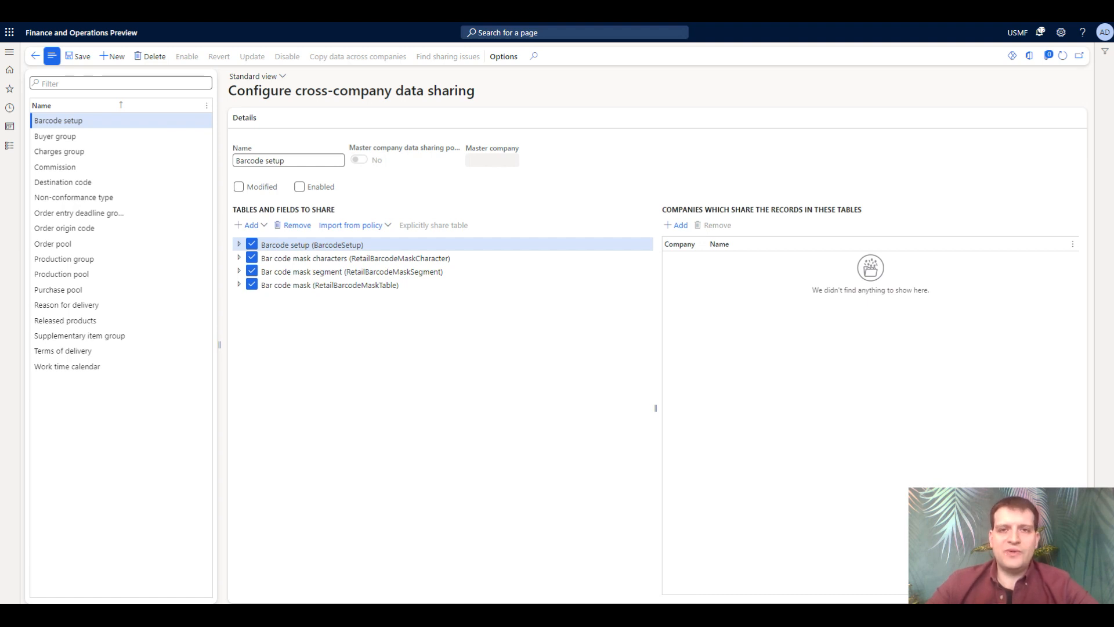
click(113, 58)
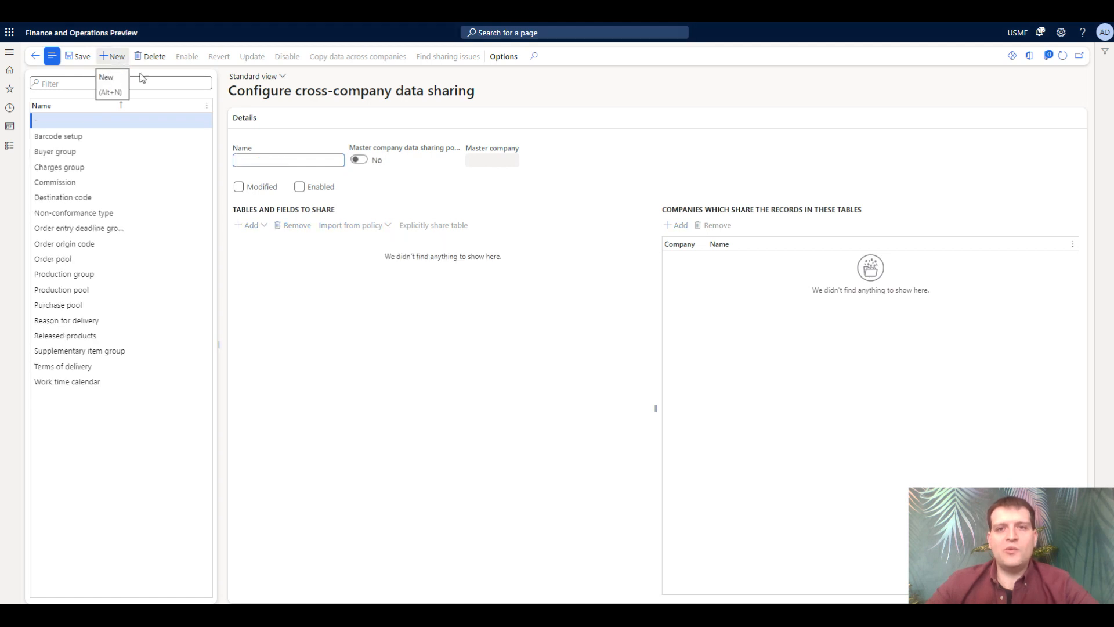
click(300, 162)
text(Product sharing)
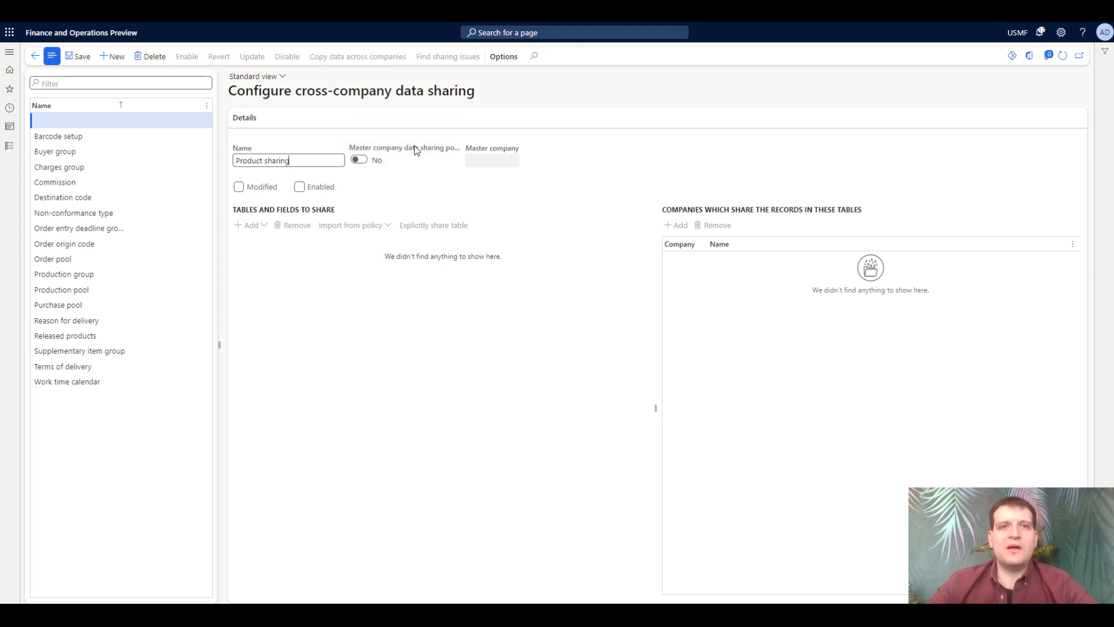
Make Product sharing a master company data sharing policy with JPMF as the master company, and save it
click(359, 160)
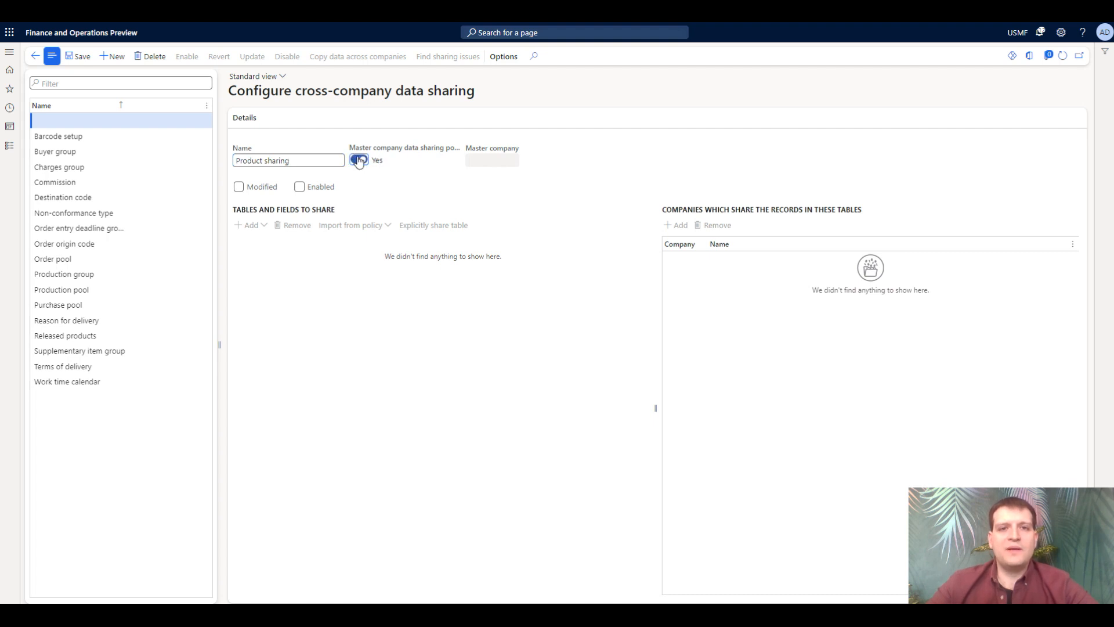
click(497, 159)
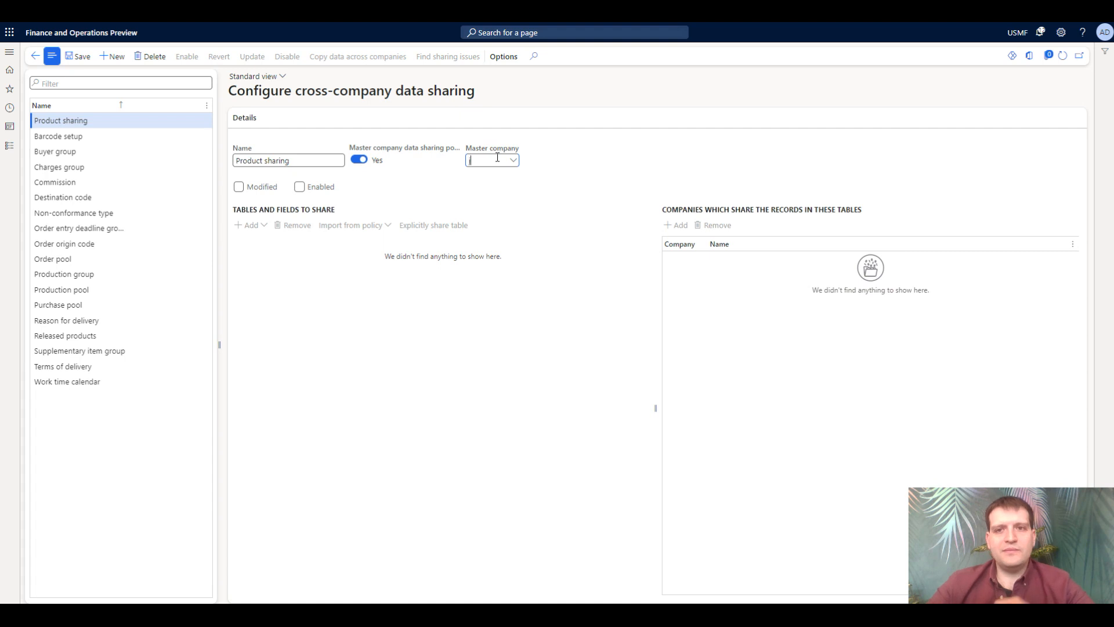
click(497, 158)
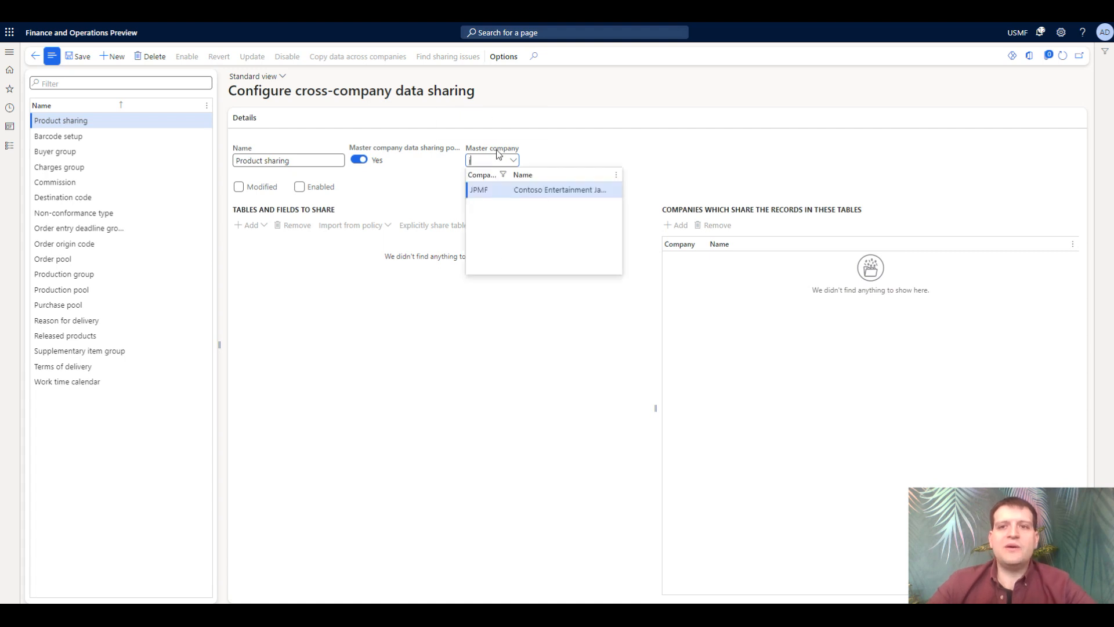
text(j)
click(485, 189)
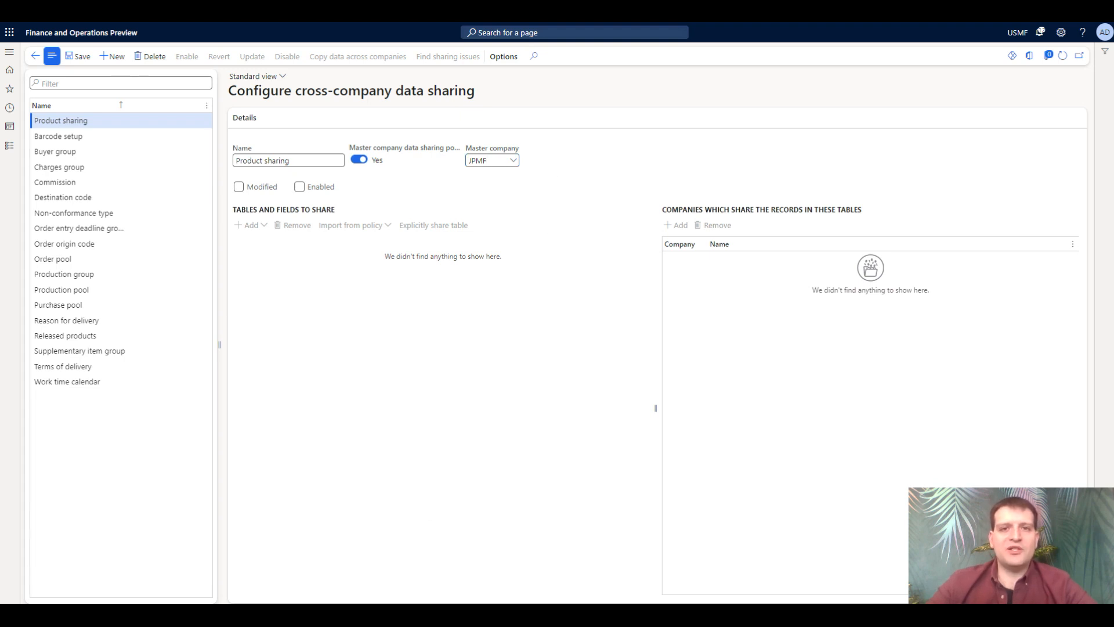
click(79, 56)
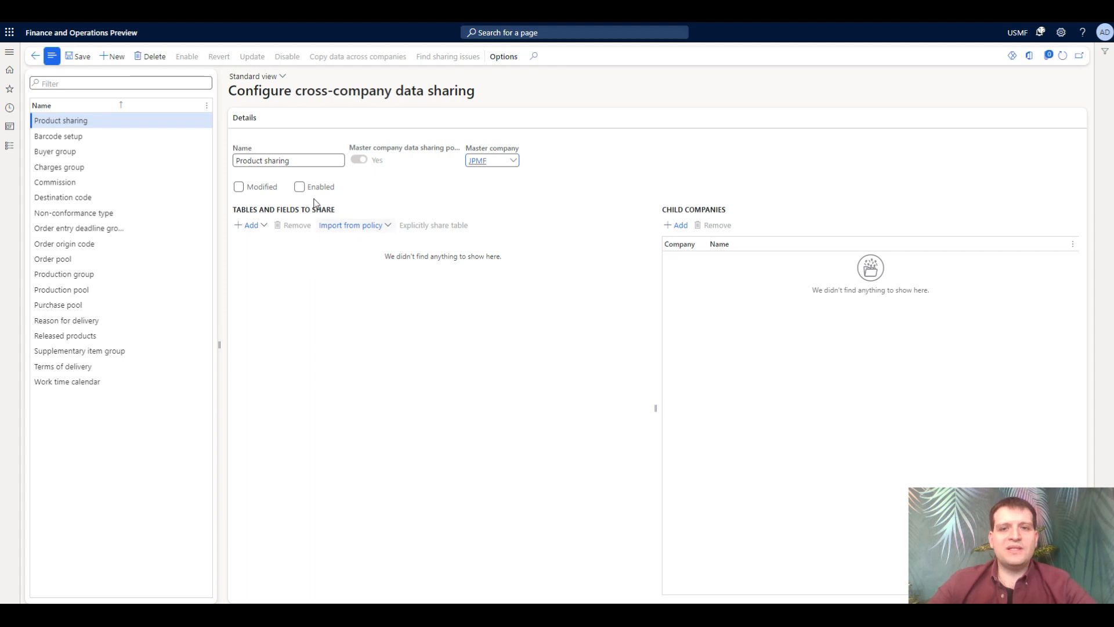
Add the INVENTTABLE table to the tables and fields shared by the Product sharing policy
click(255, 226)
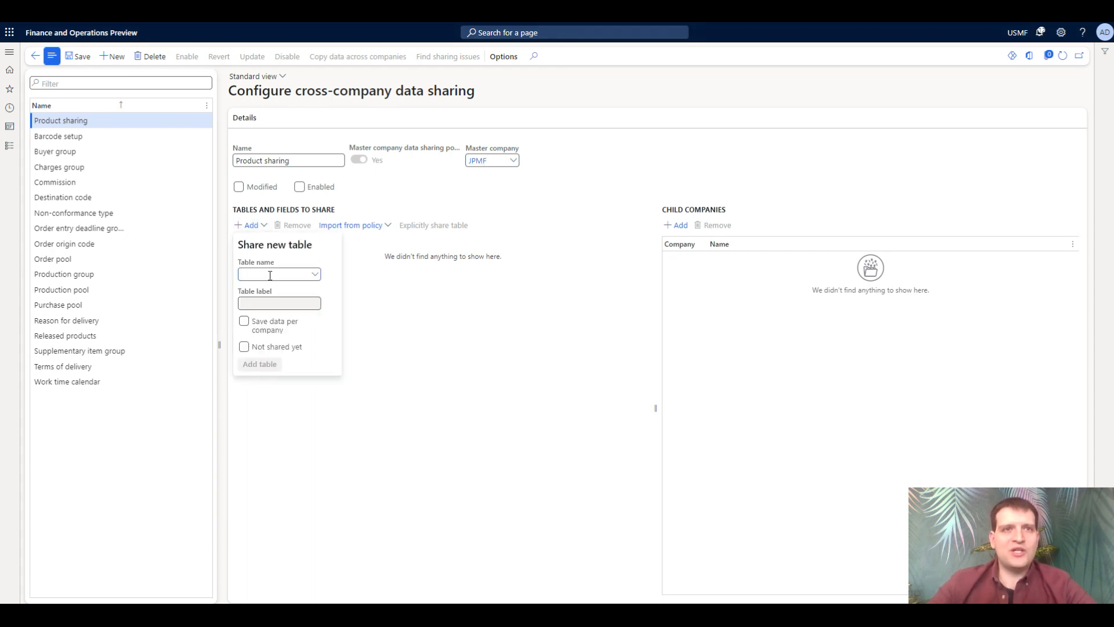
click(270, 276)
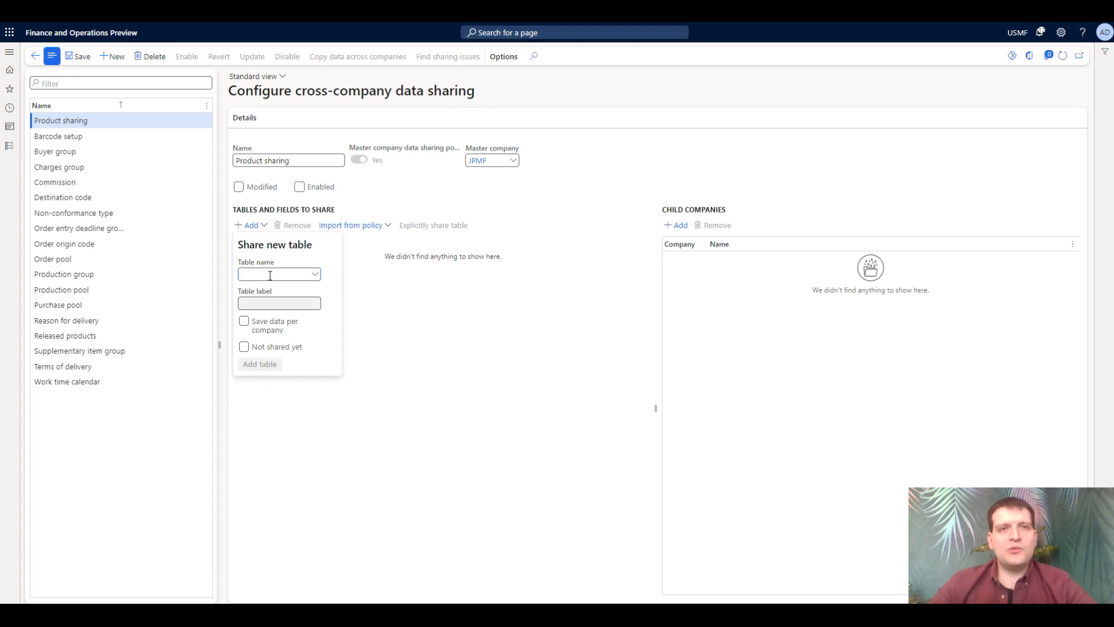
text(InventTable)
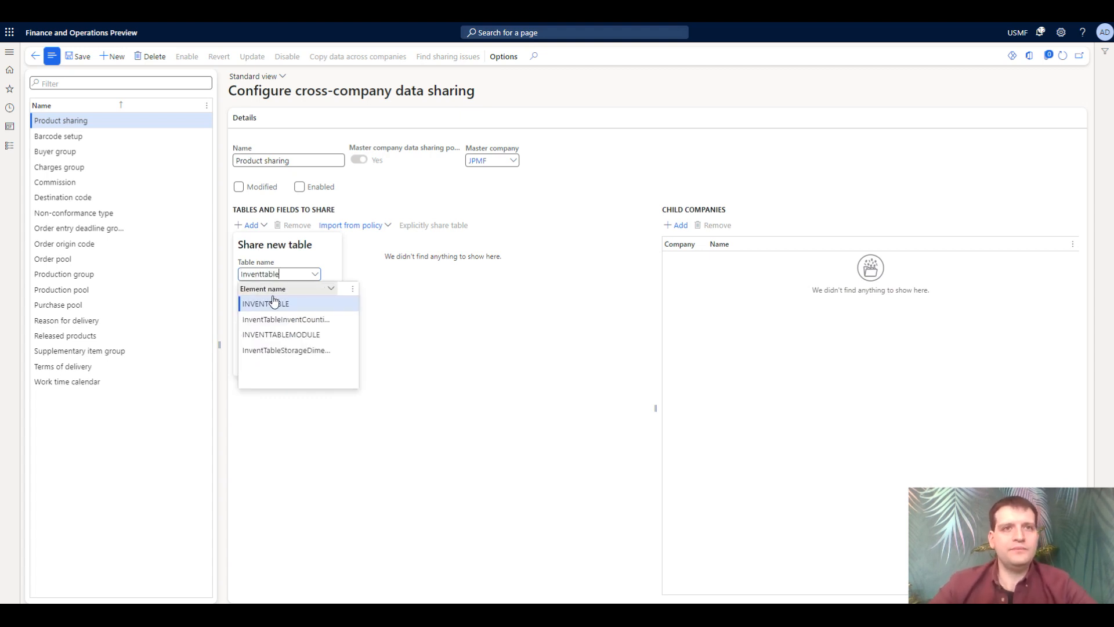
click(274, 302)
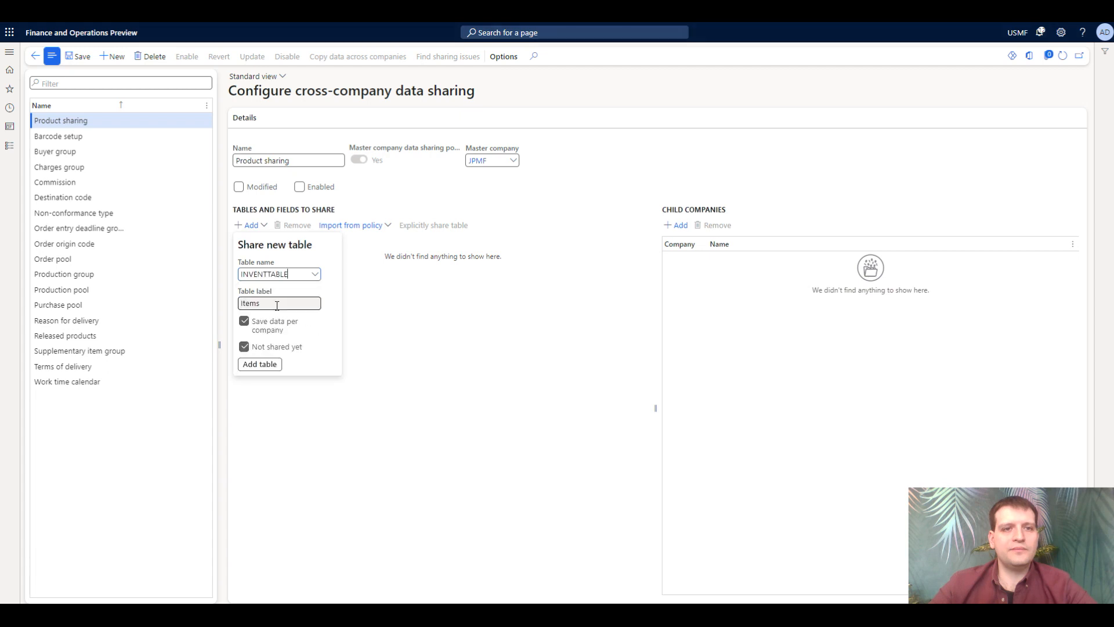
click(266, 363)
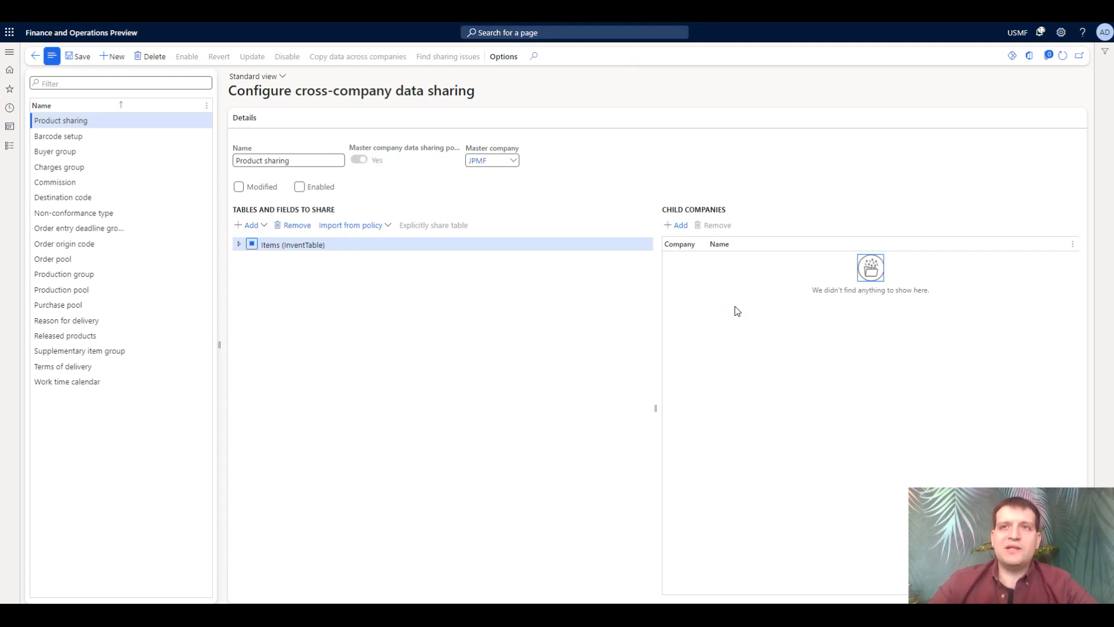
Add MXMF and MYMF as child companies of the Product sharing policy
click(679, 226)
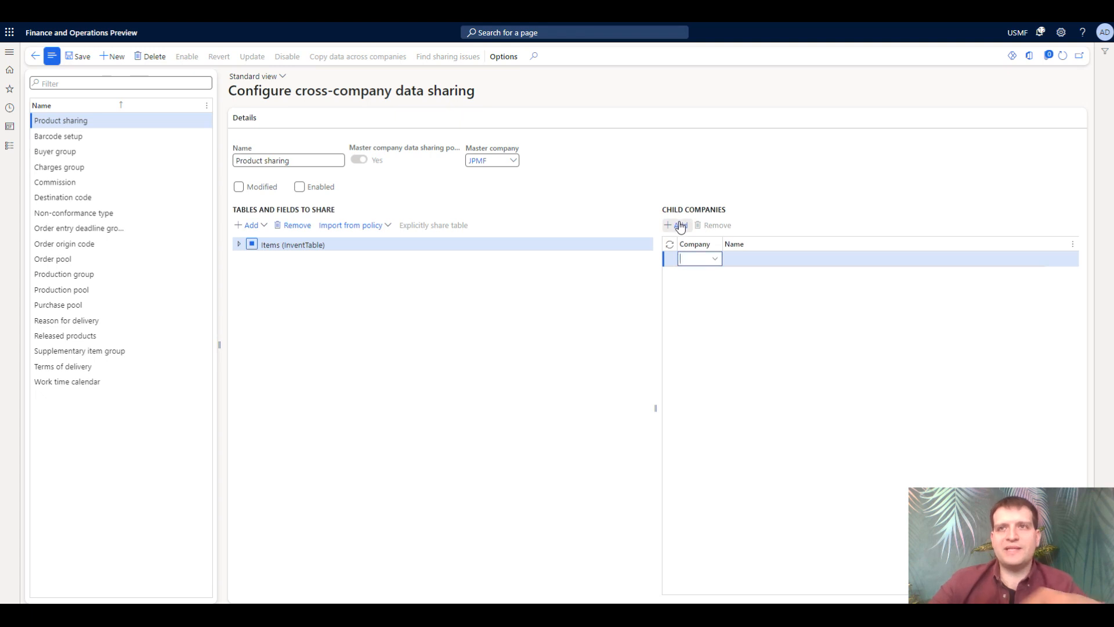
text(m)
click(700, 288)
click(683, 225)
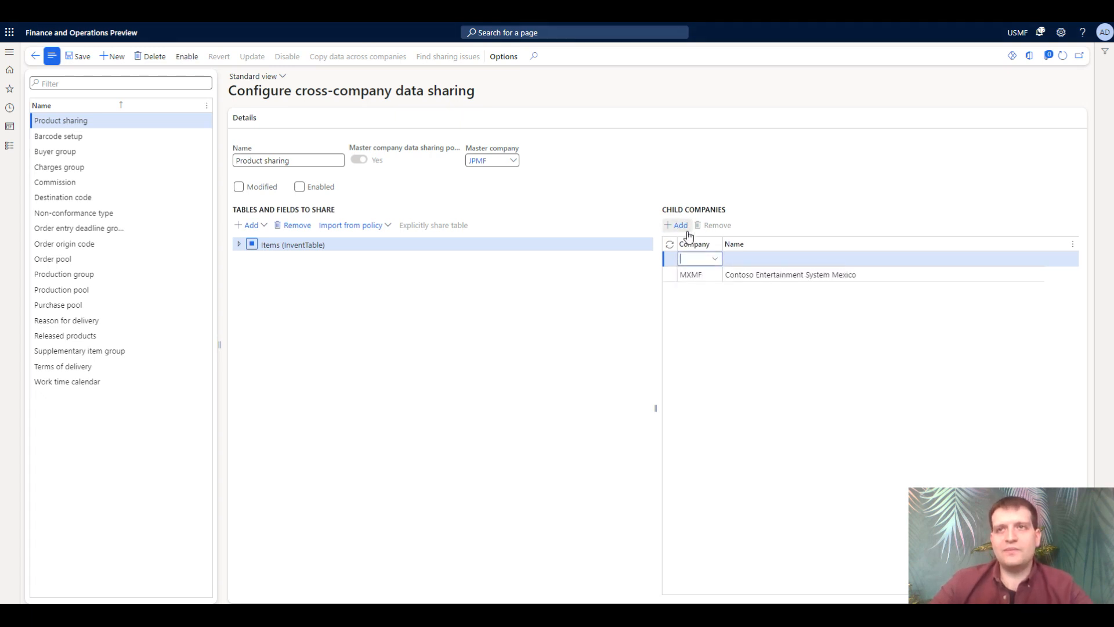
text(m)
click(694, 305)
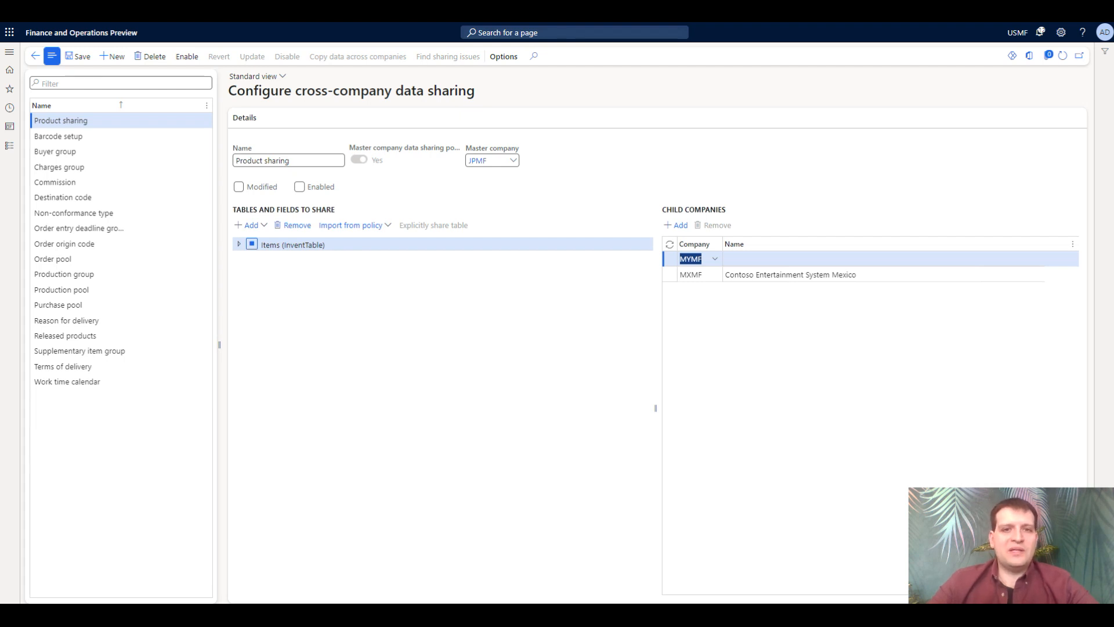
Try to enable the Product sharing policy, choosing Inve_1 to resolve the item ID number sequence conflict
click(186, 60)
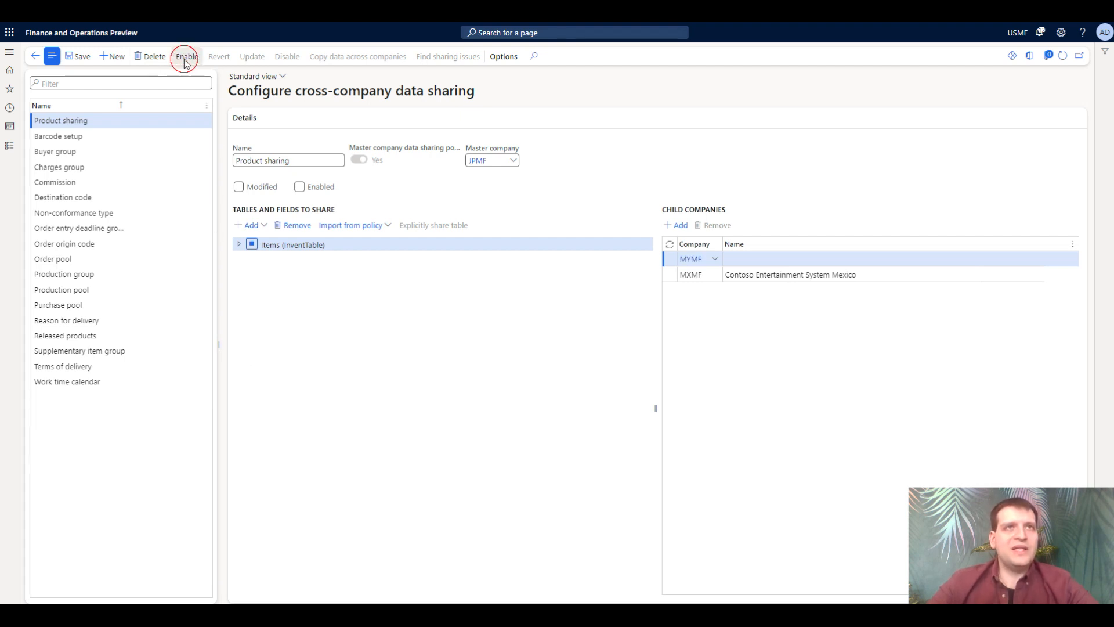
click(671, 302)
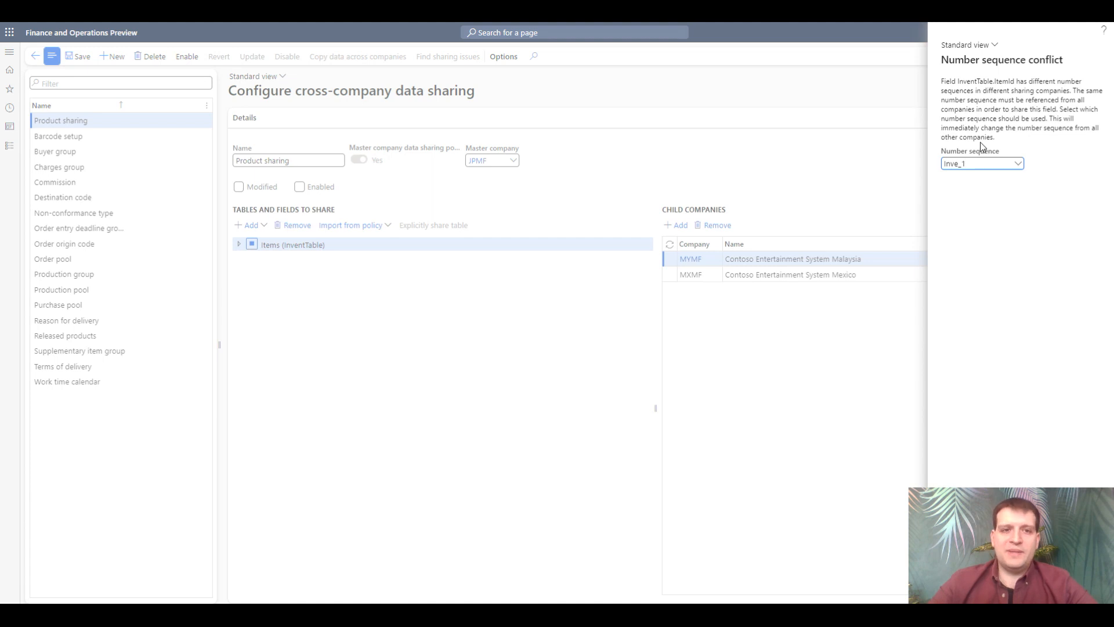
click(1018, 163)
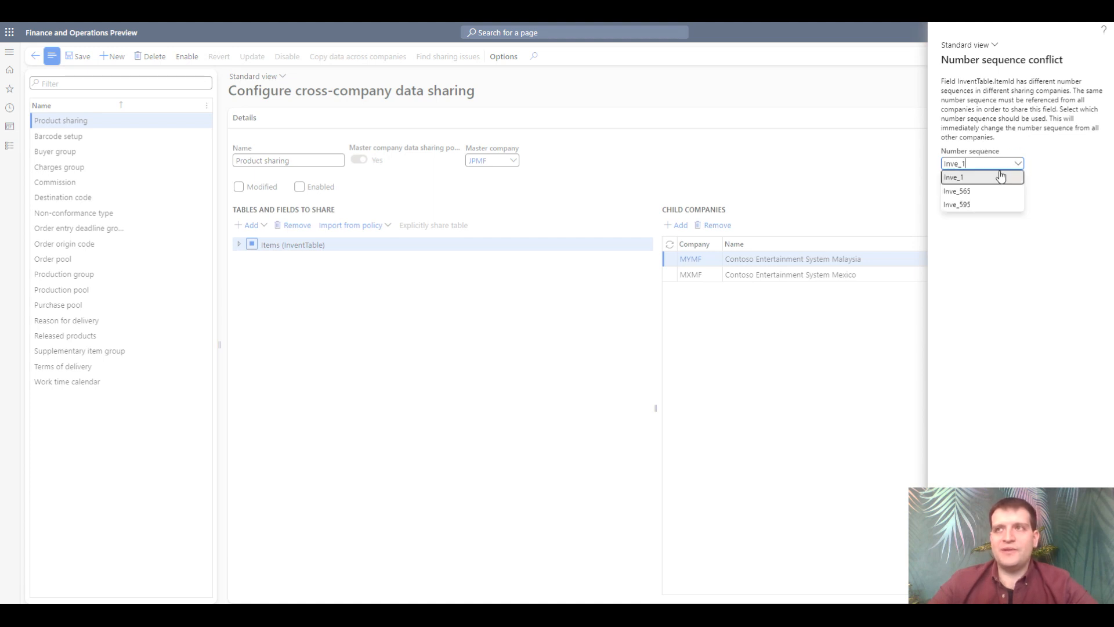
click(990, 179)
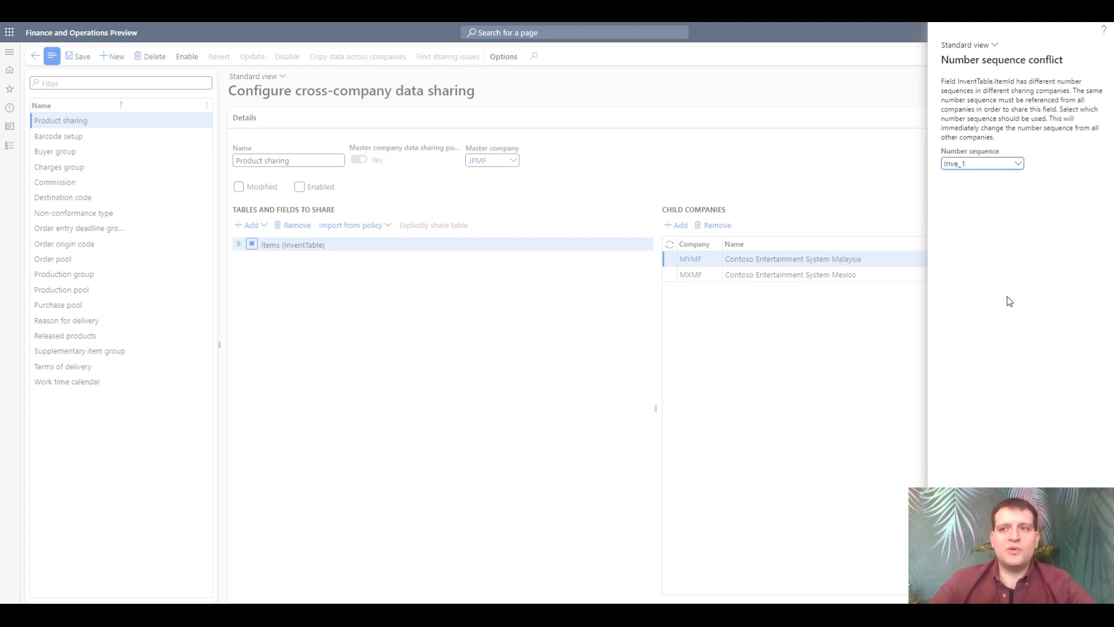
click(1036, 588)
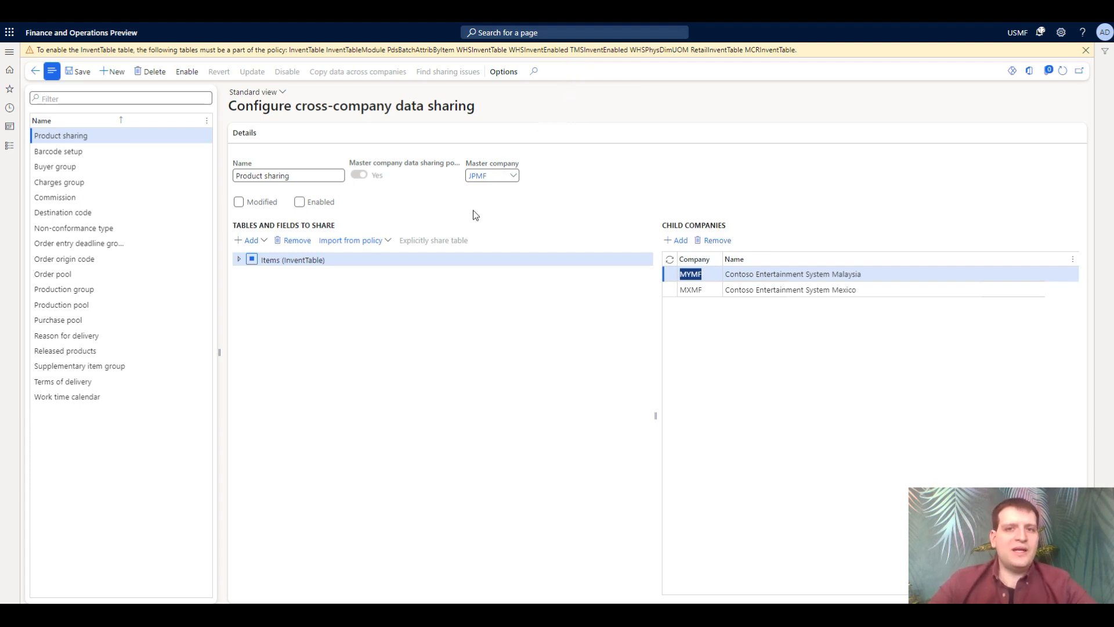
Review the existing Released products sharing policy and open the released products list in Product information management
click(93, 351)
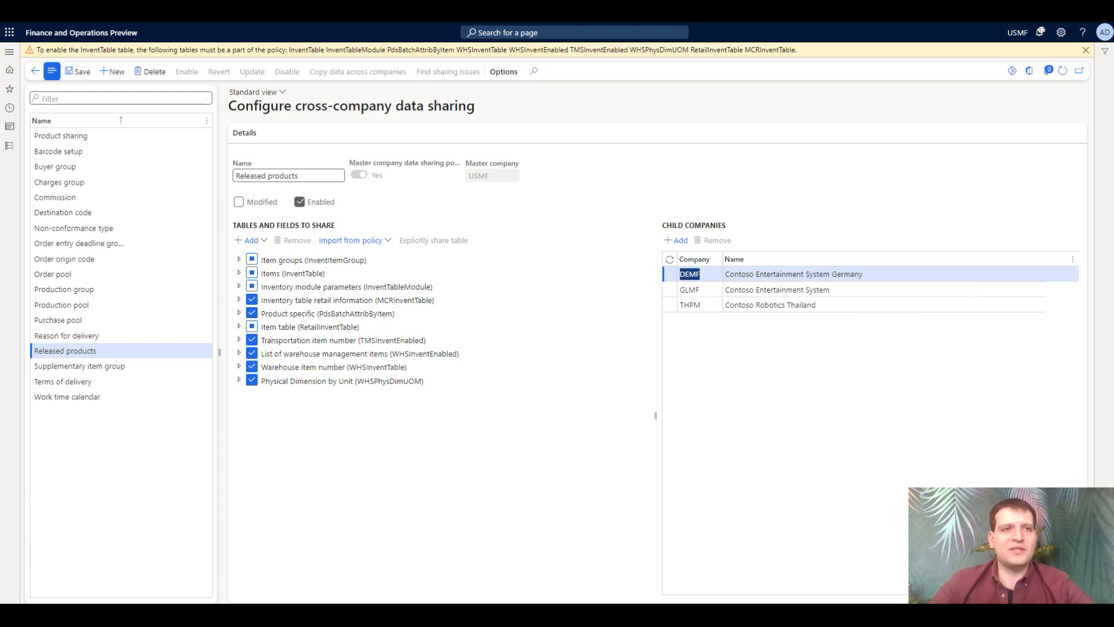
click(9, 146)
scroll(84, 325, down, 1)
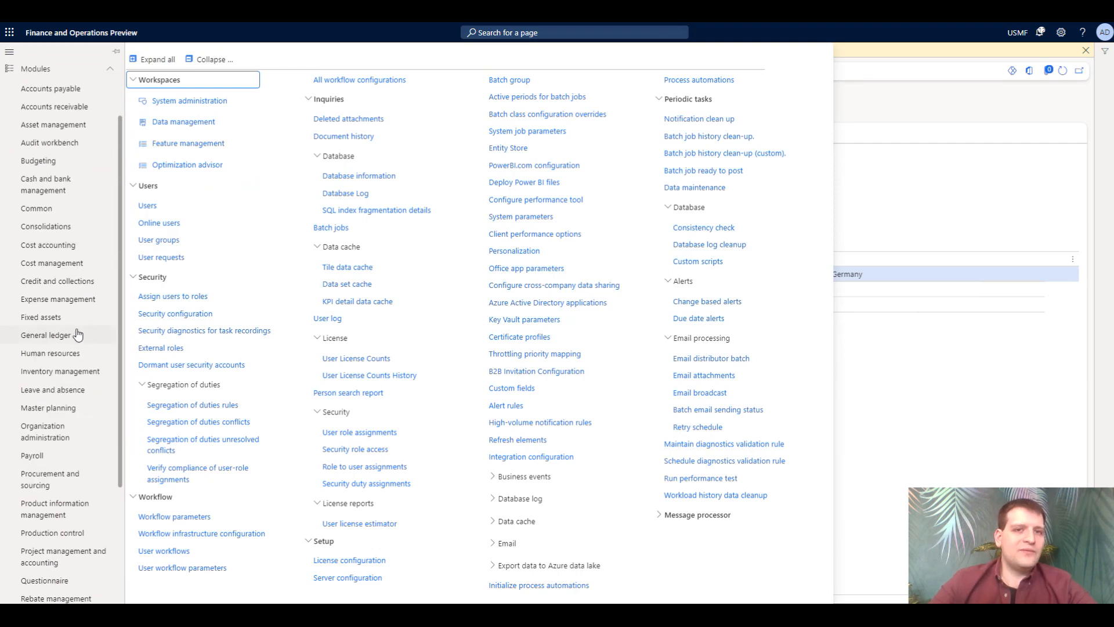
scroll(84, 332, down, 1)
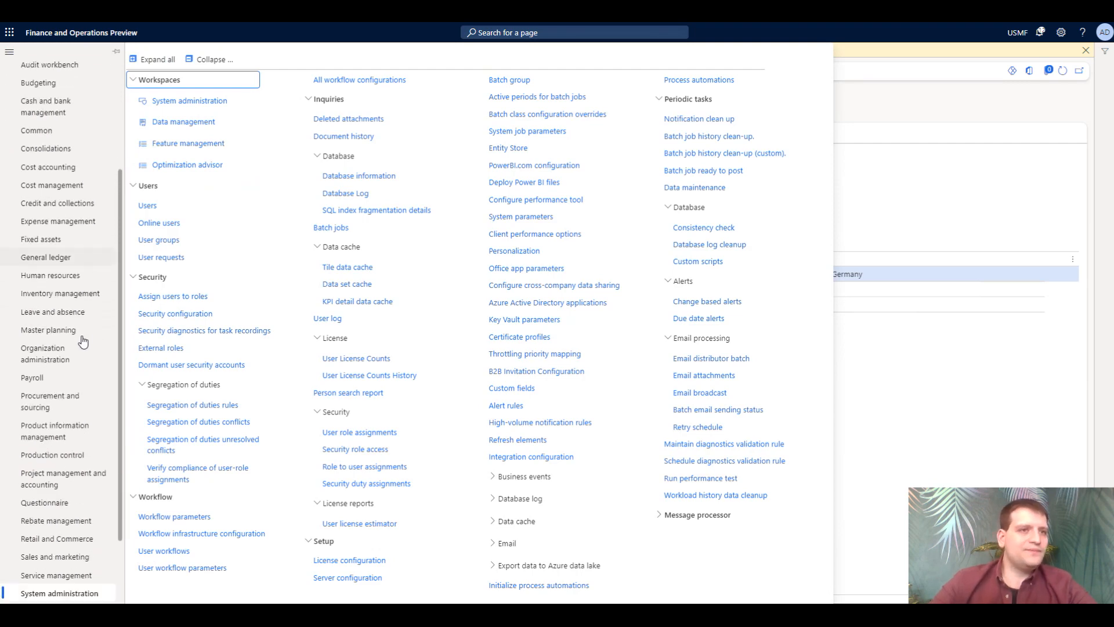
click(60, 435)
click(177, 315)
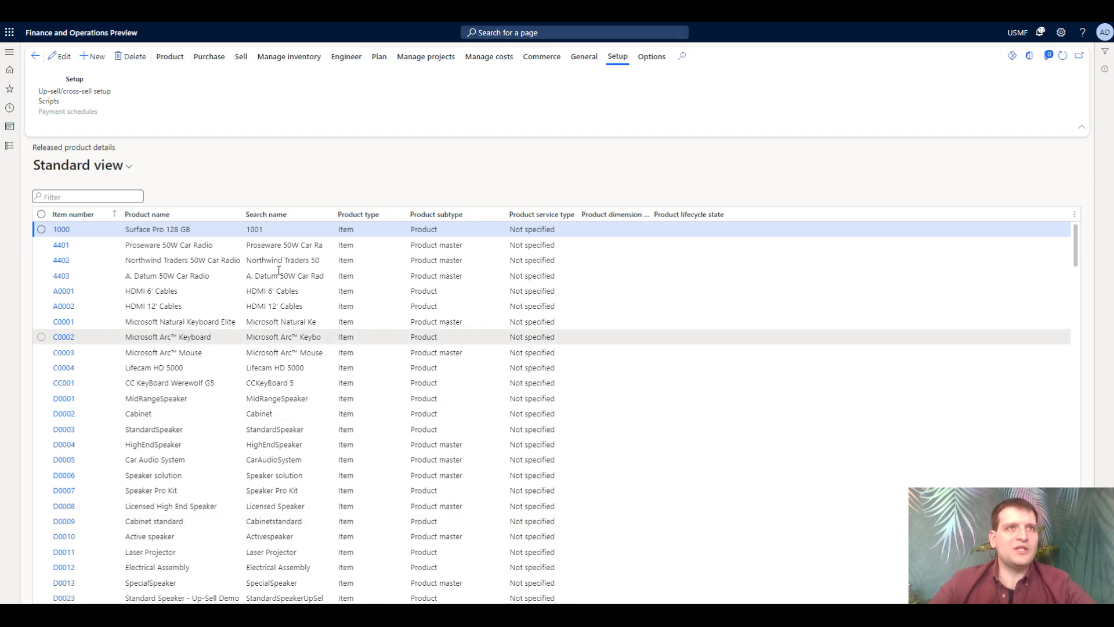
Start a new released product with product number 00_001 and product name "Cross Company Product"
click(97, 58)
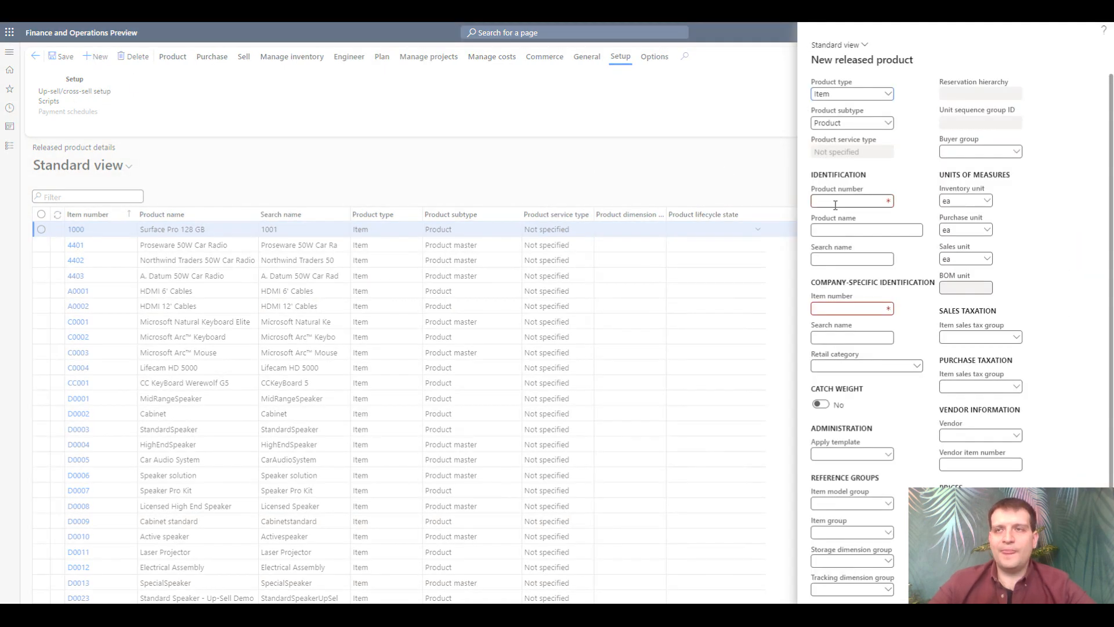
click(851, 200)
text(00_001)
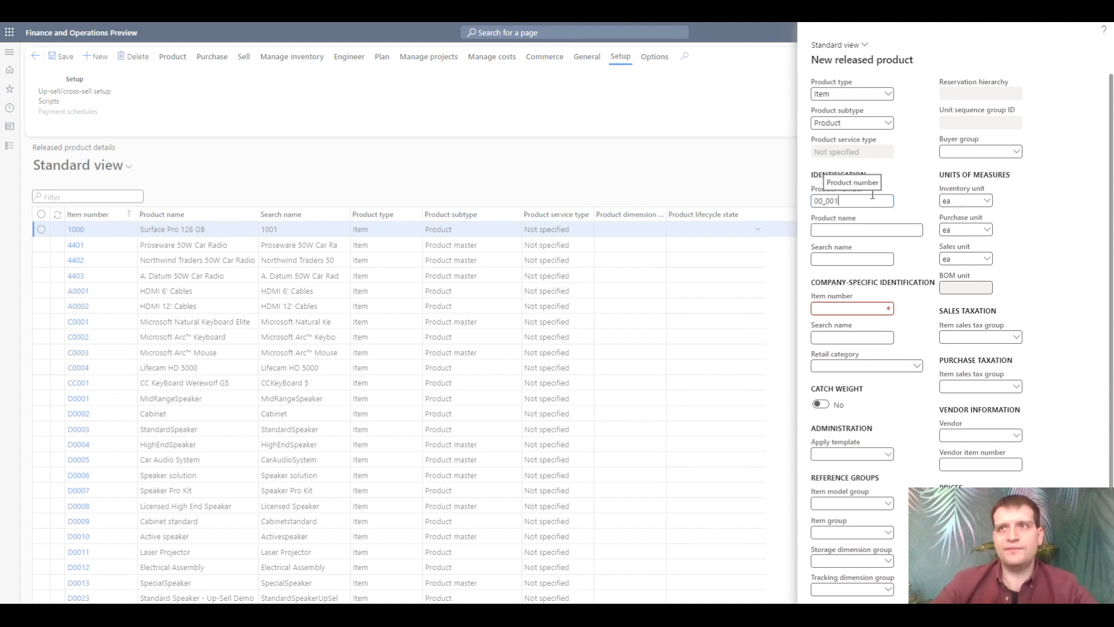
click(849, 229)
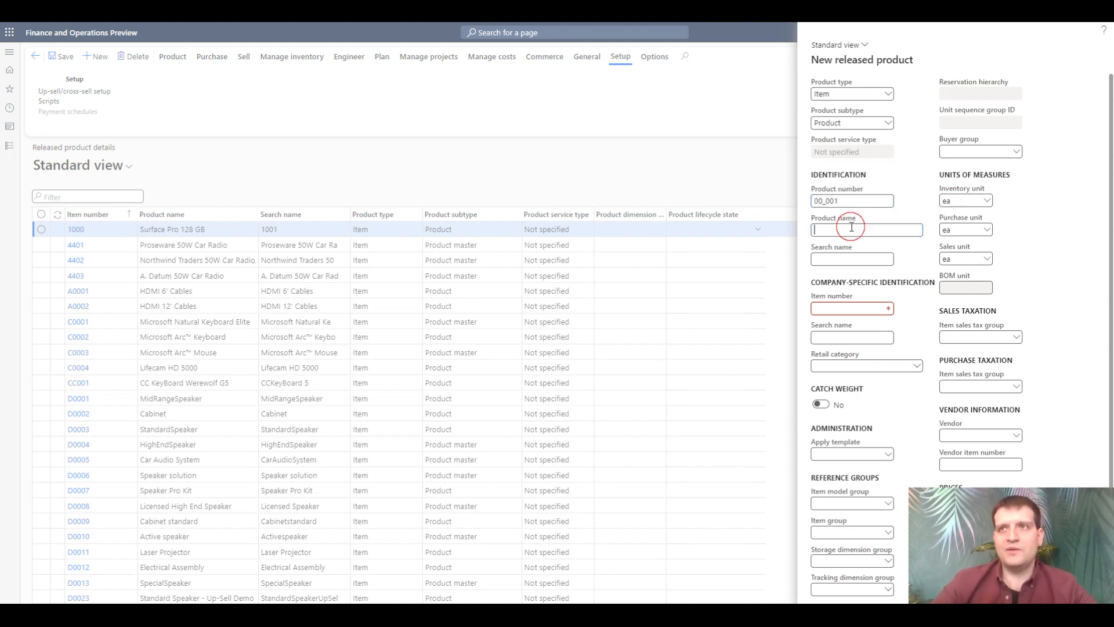
text(Cross Company Product)
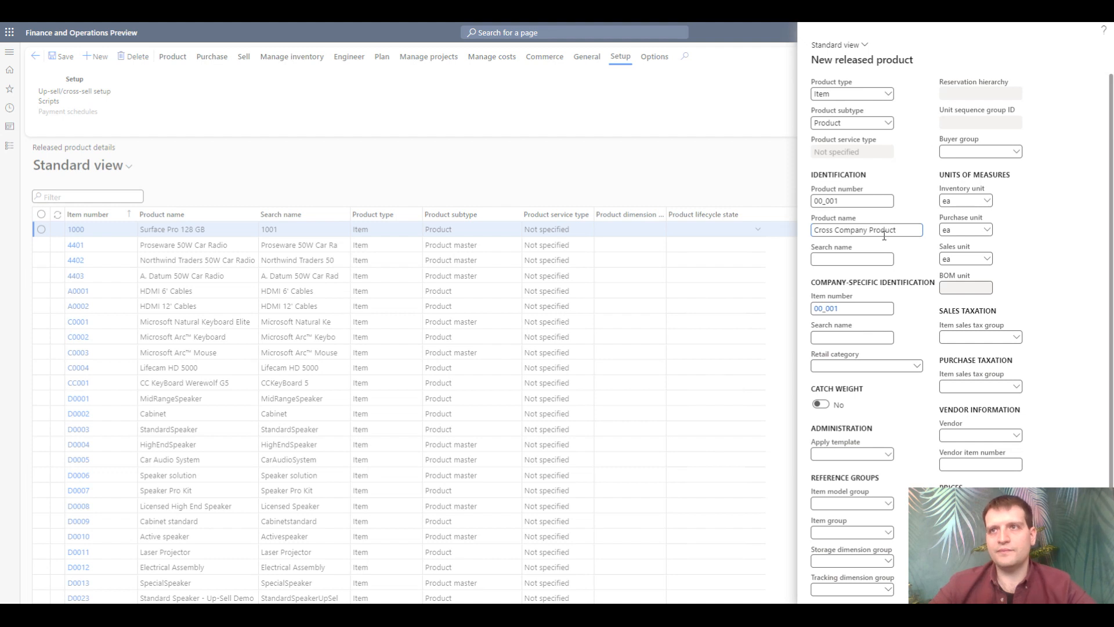
Set item model group EXP, item group CarAudio, storage dimension group Site and tracking dimension group Serial for the new product
scroll(878, 458, down, 1)
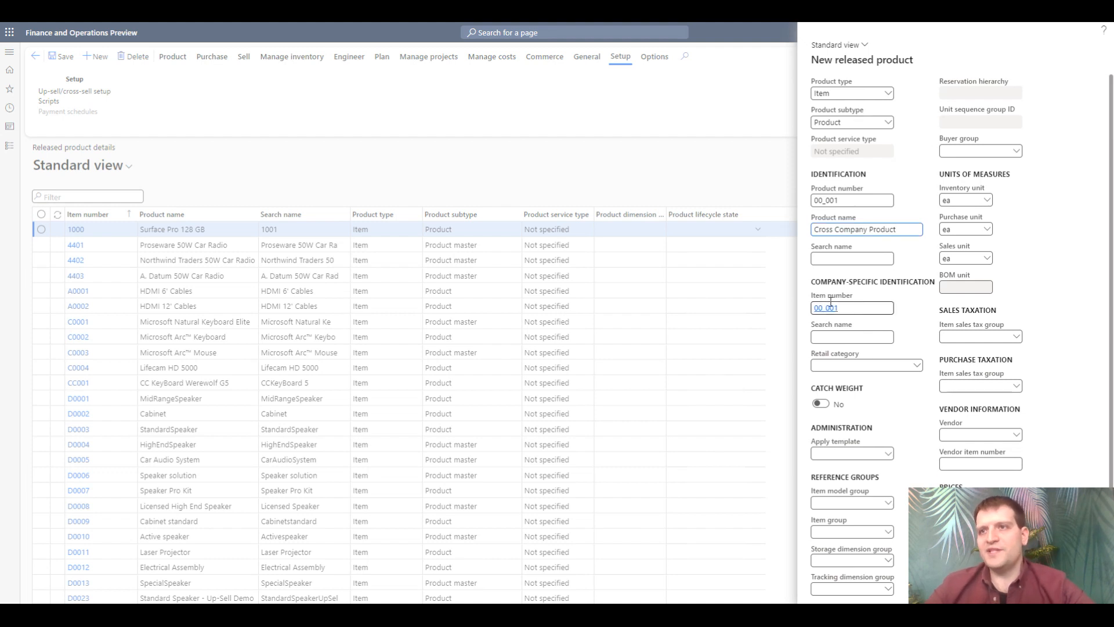
click(889, 494)
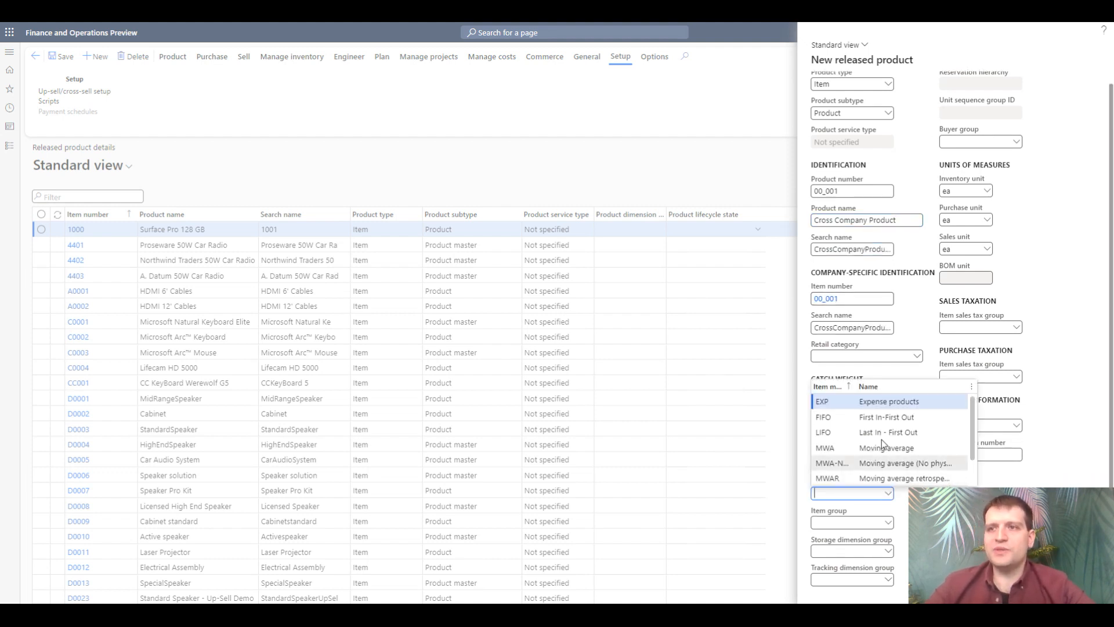
click(882, 402)
click(889, 522)
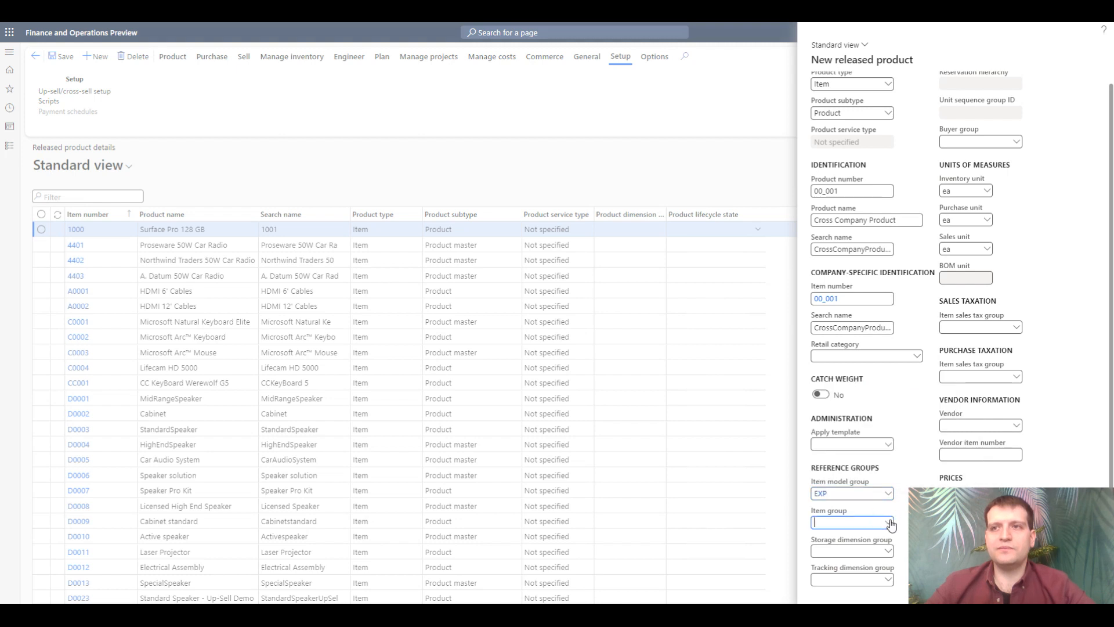
click(860, 462)
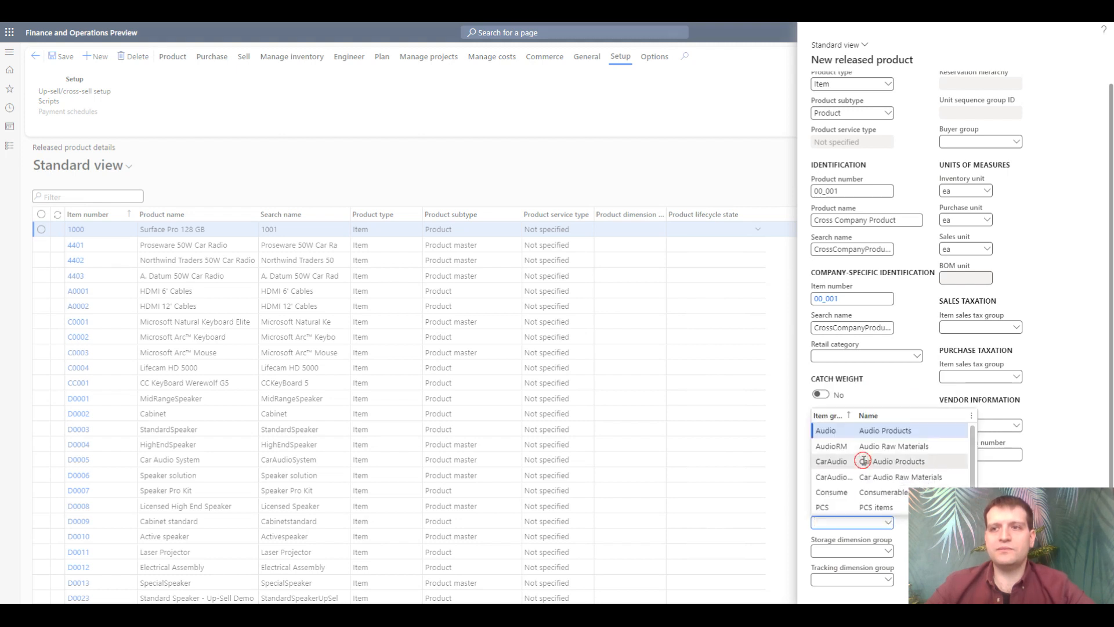
click(888, 552)
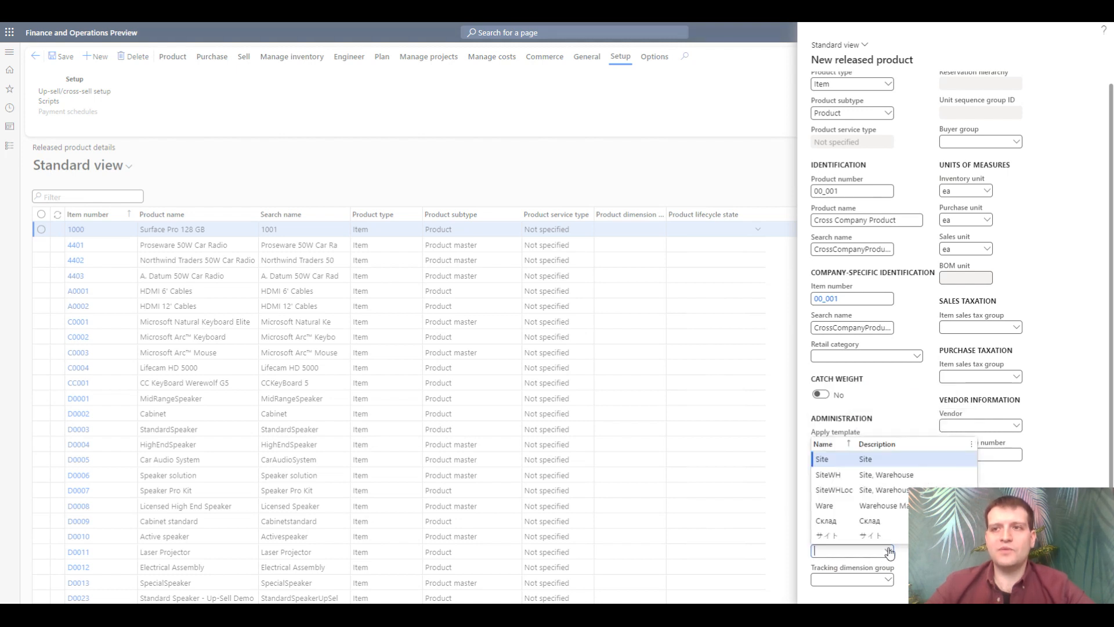
click(875, 462)
click(889, 580)
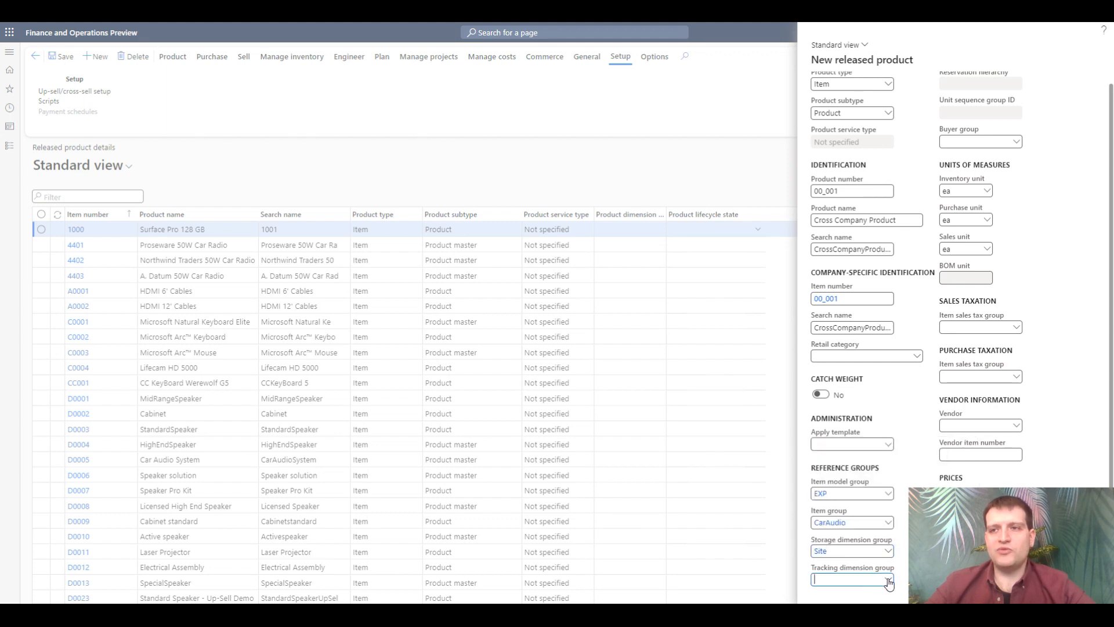
click(881, 560)
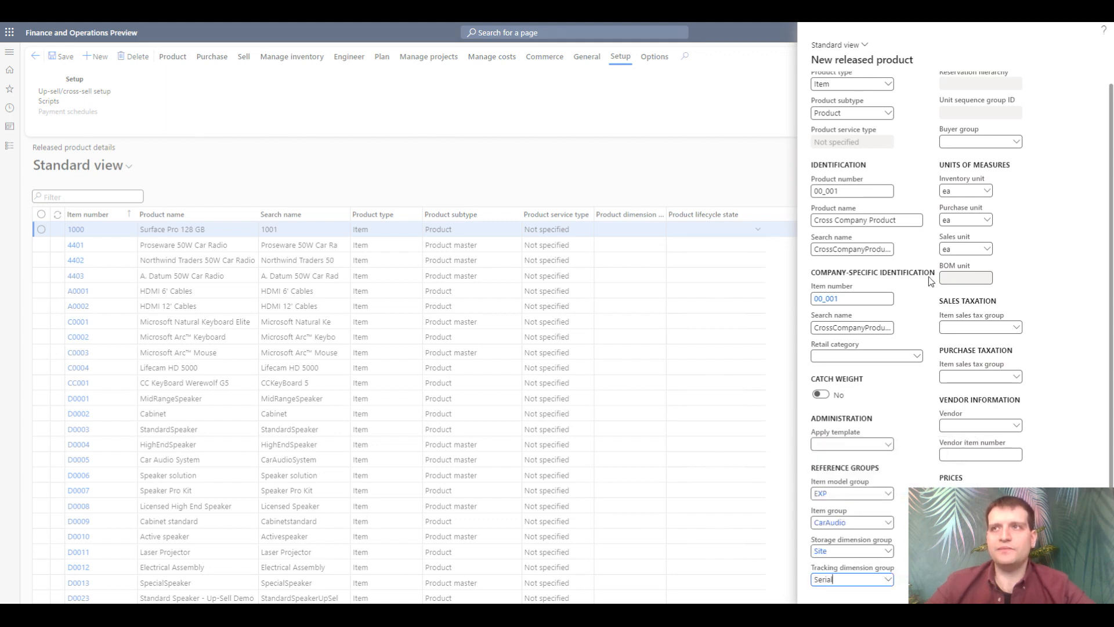
Set the inventory unit to pcs, the sales item tax group to ALL and the purchase item tax group to SPB
click(966, 190)
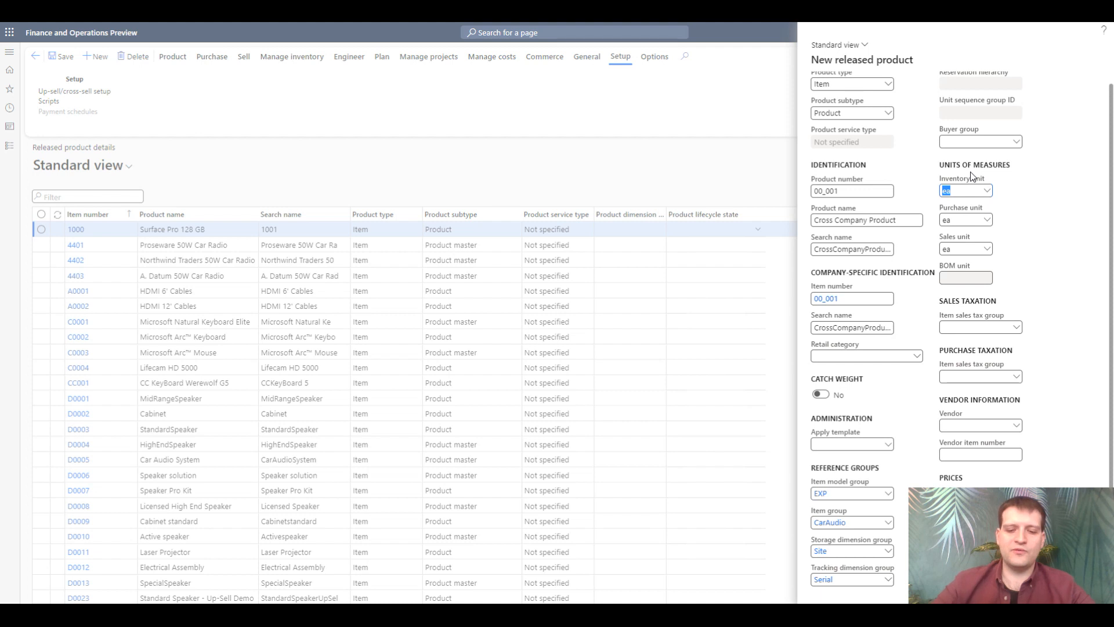
text(pcs)
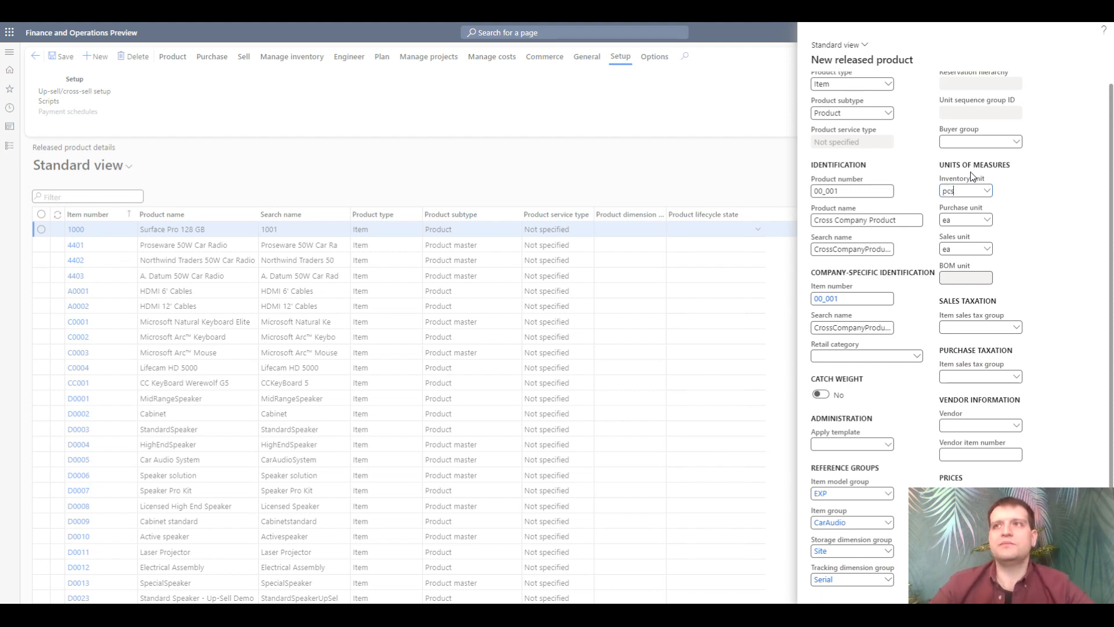
click(759, 219)
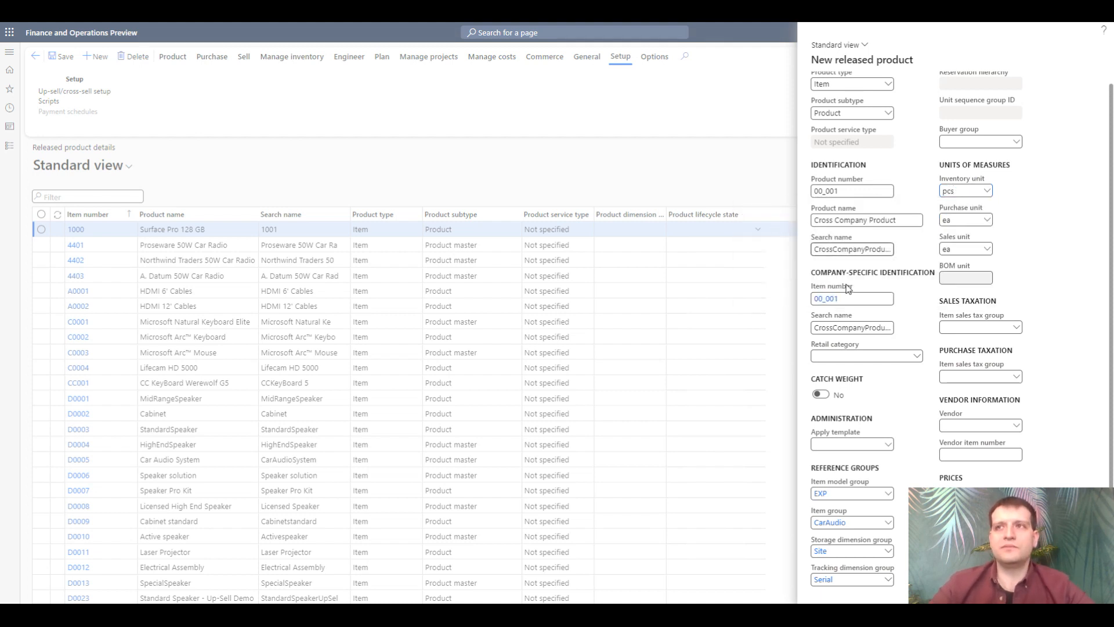
click(1017, 330)
click(977, 361)
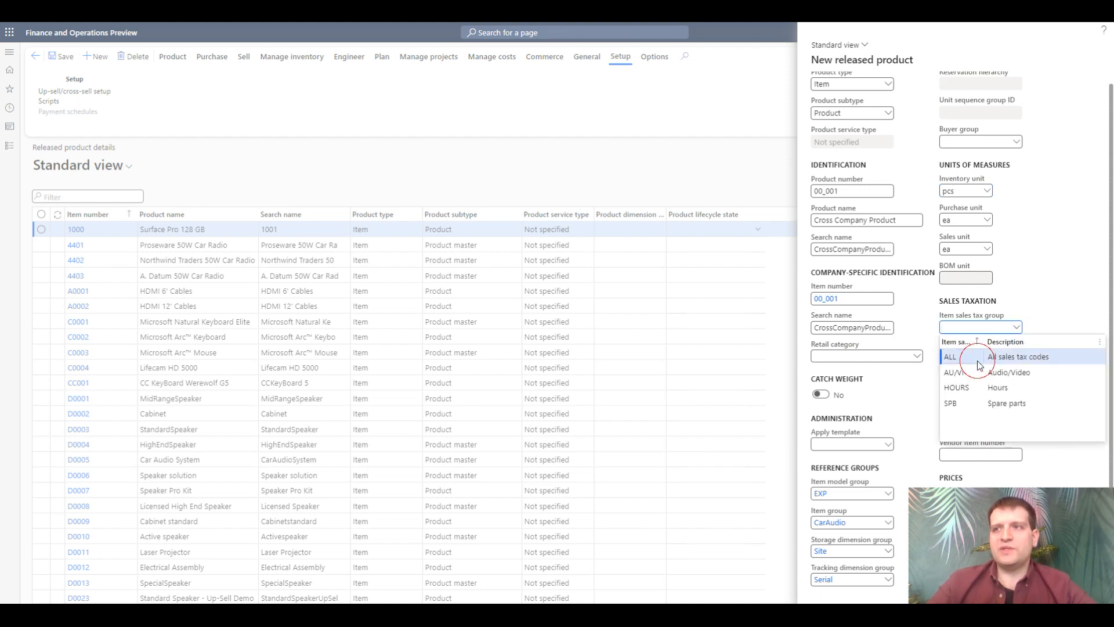
click(1017, 376)
click(964, 457)
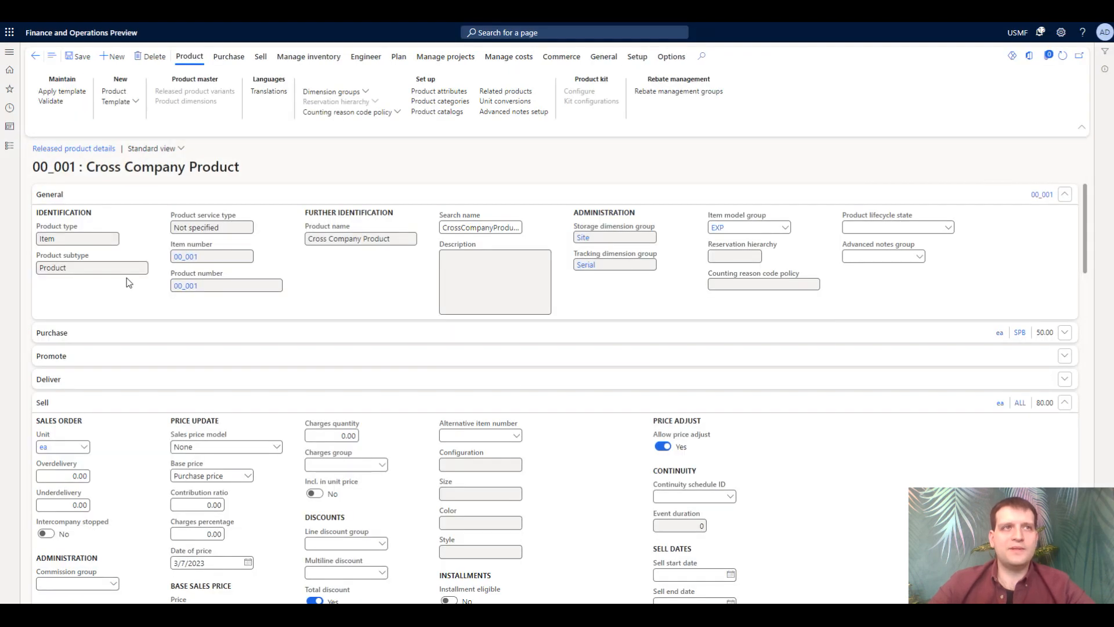
Switch the active company to DEMF with the Cross Company Product record open
drag(33, 167, 244, 163)
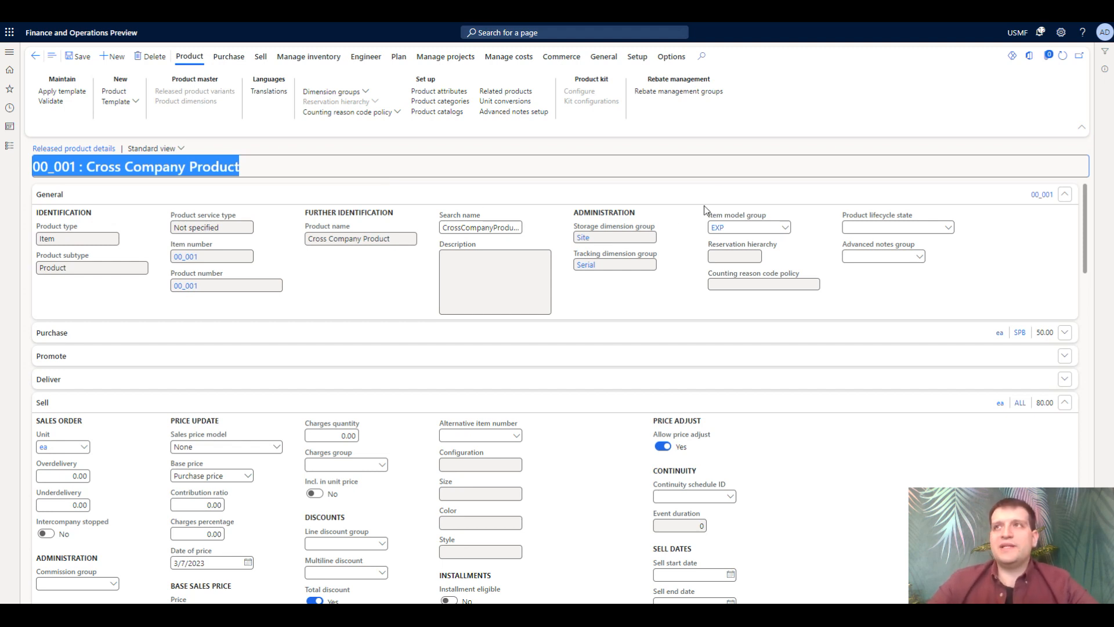
click(1018, 32)
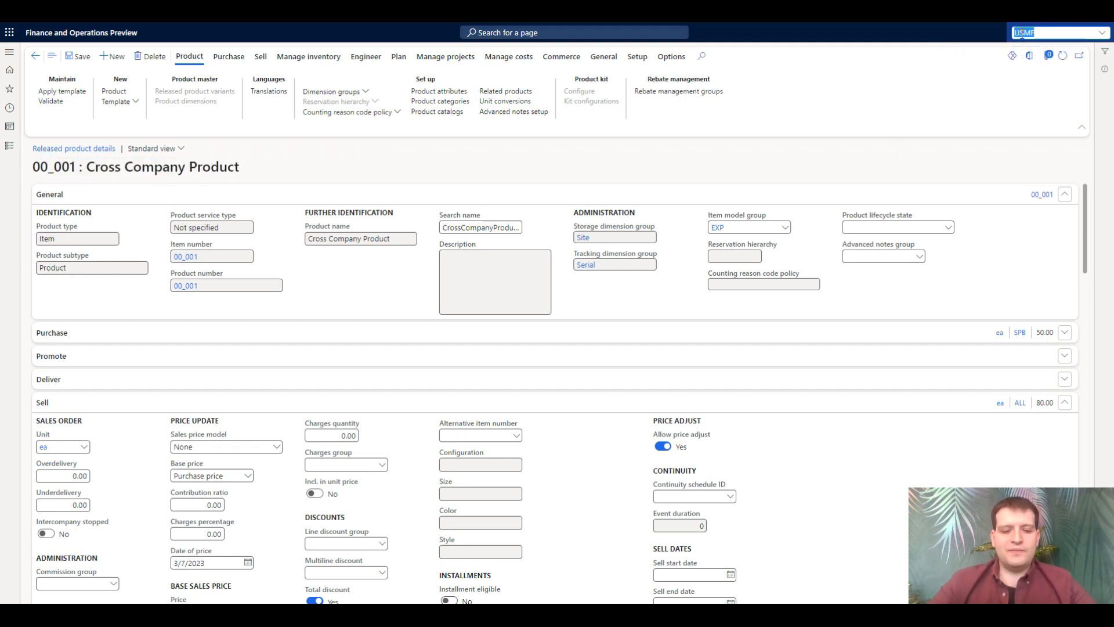
text(DE)
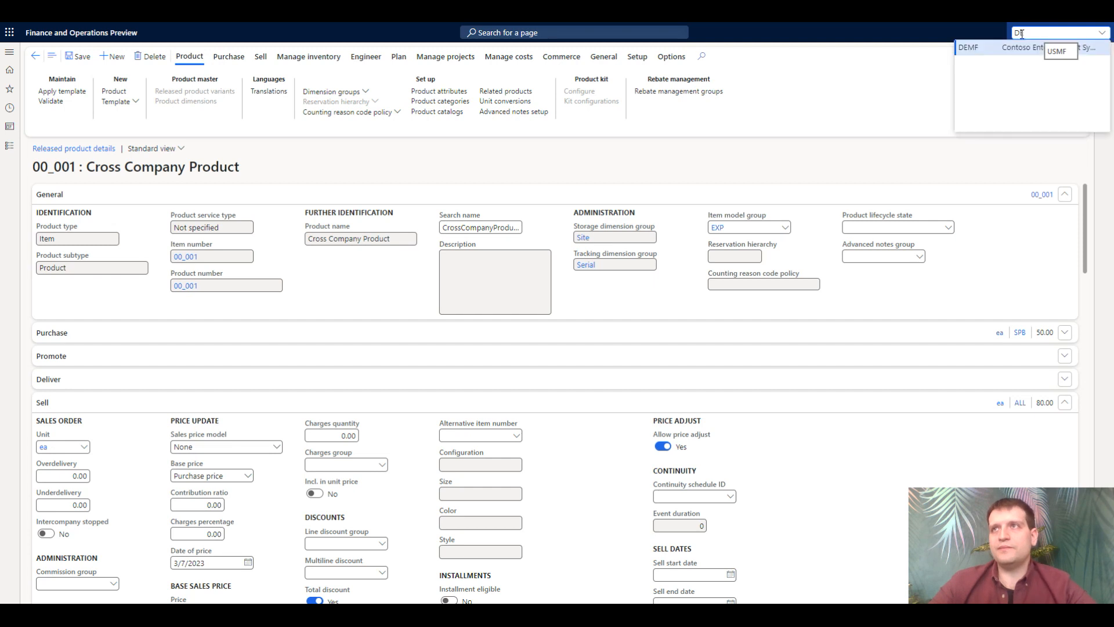
click(967, 49)
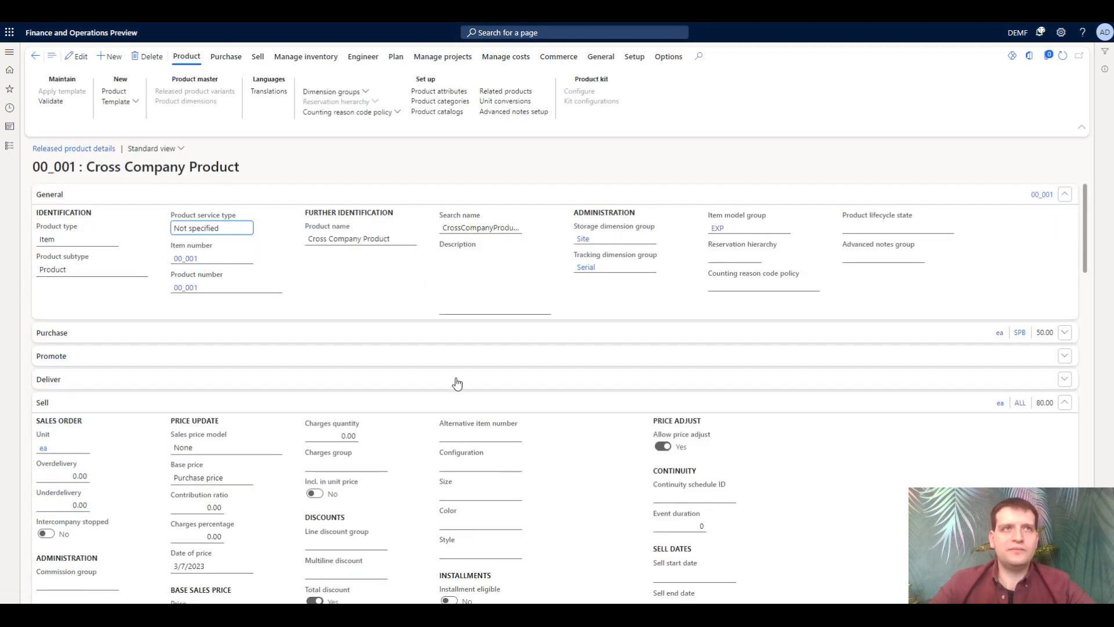
Open the product for editing in DEMF and change its search name to "CCP 001"
click(75, 59)
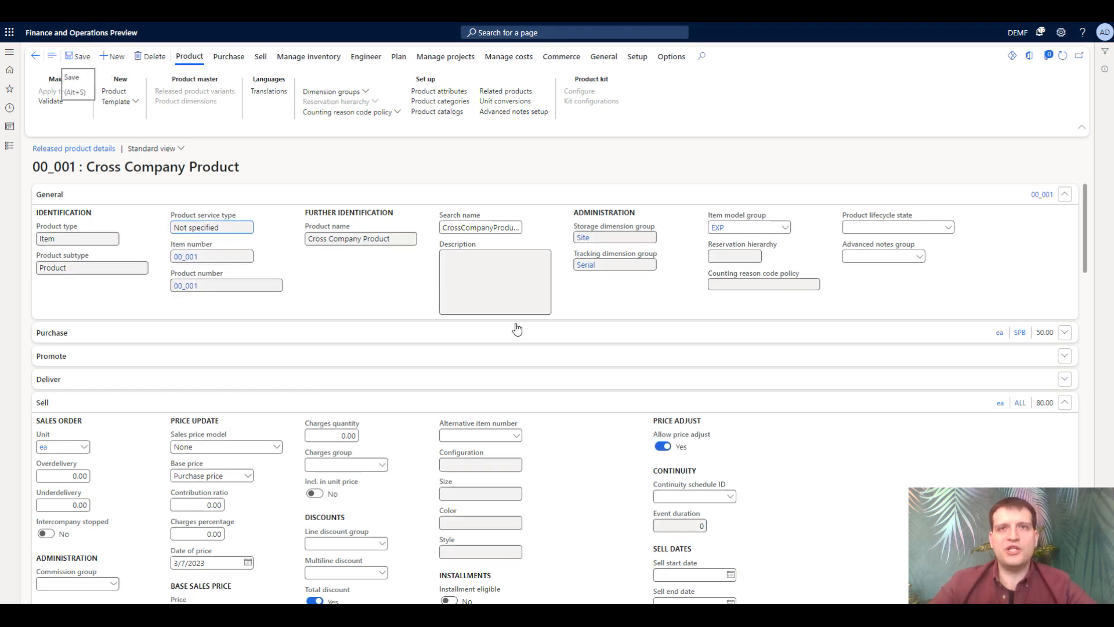
click(445, 227)
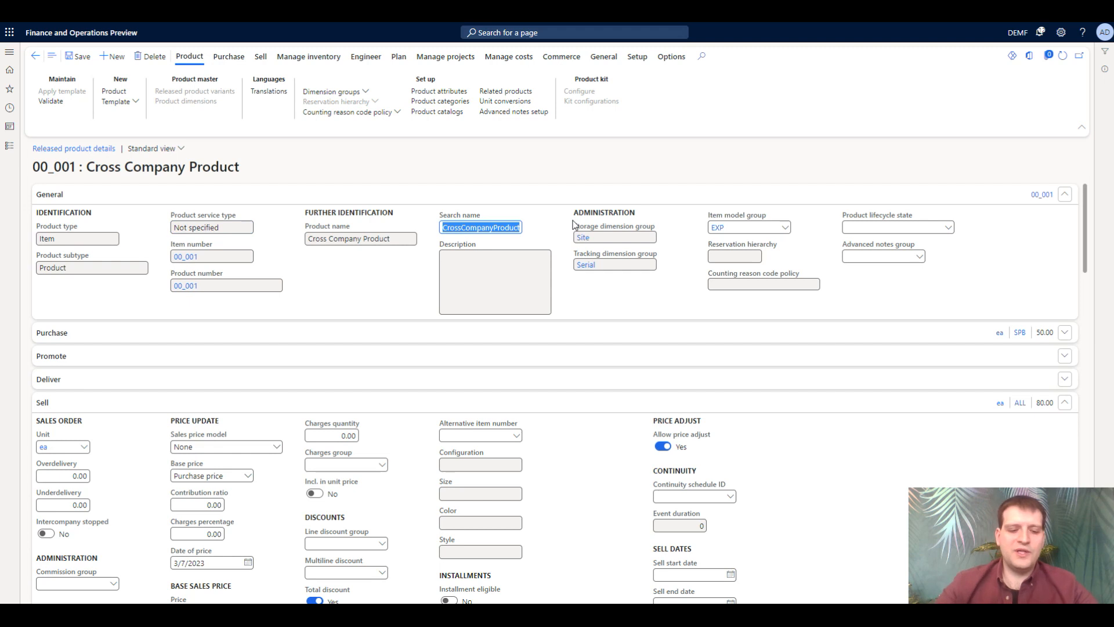
text(CCPO)
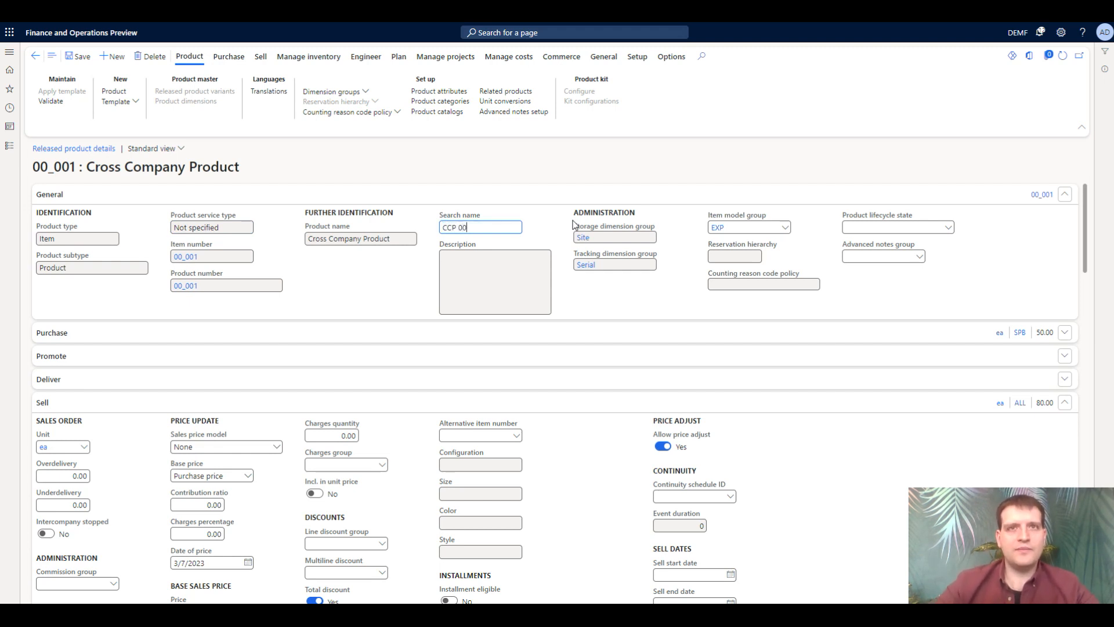
Set the sales order overdelivery to 100 and the base sales price to 99, and save the product
scroll(371, 267, down, 2)
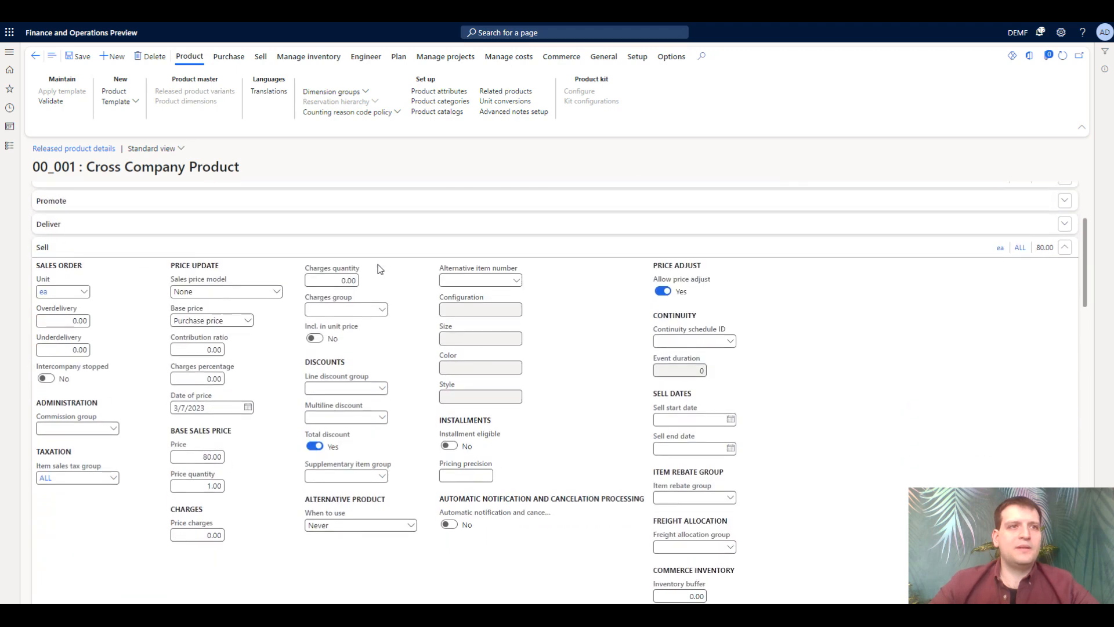
click(79, 321)
text(100)
scroll(284, 279, down, 2)
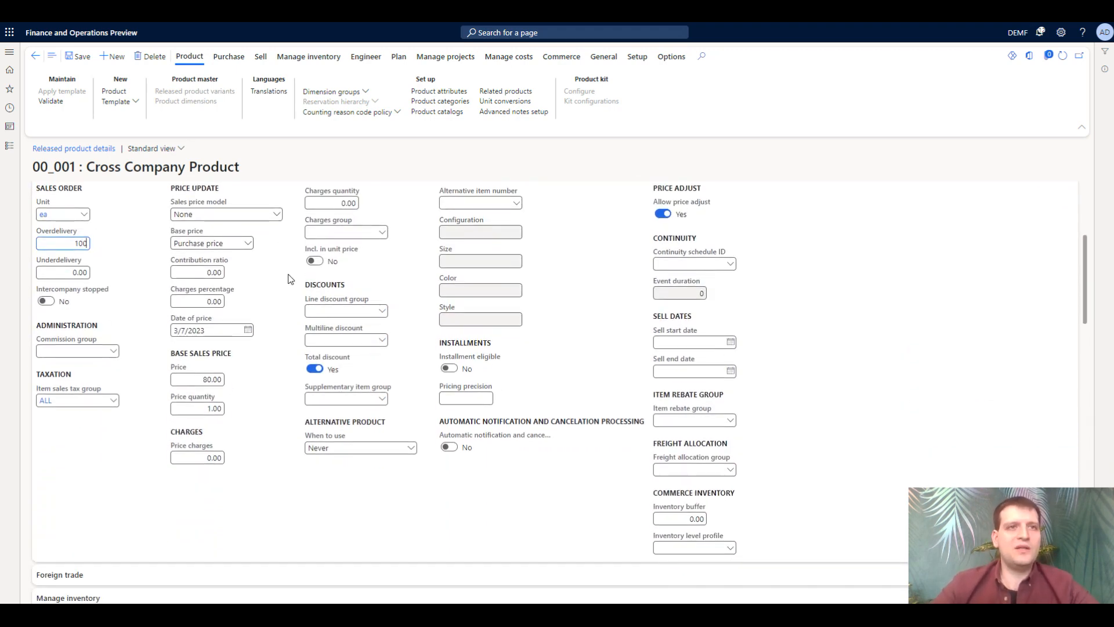
click(201, 303)
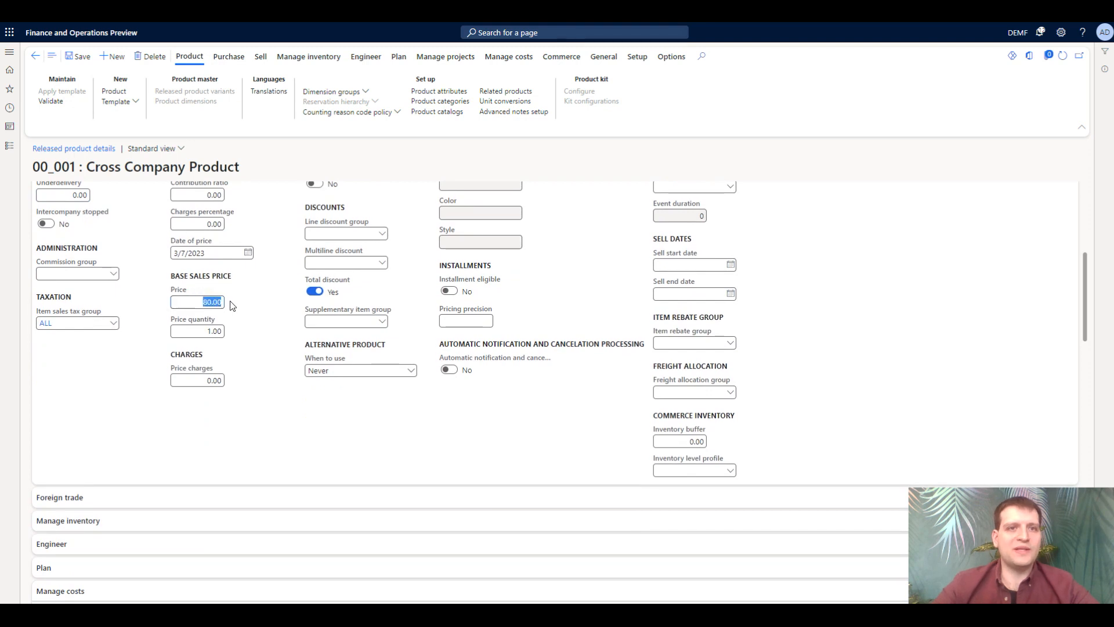
text(99)
click(83, 57)
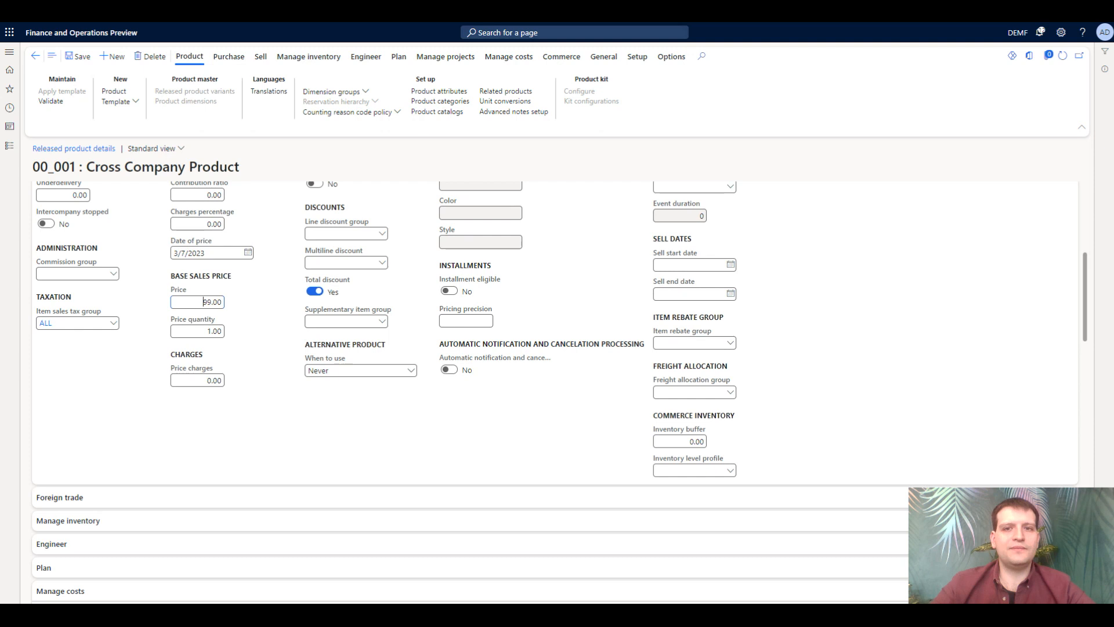
Switch the active company back to USMF with the same product open
click(1018, 33)
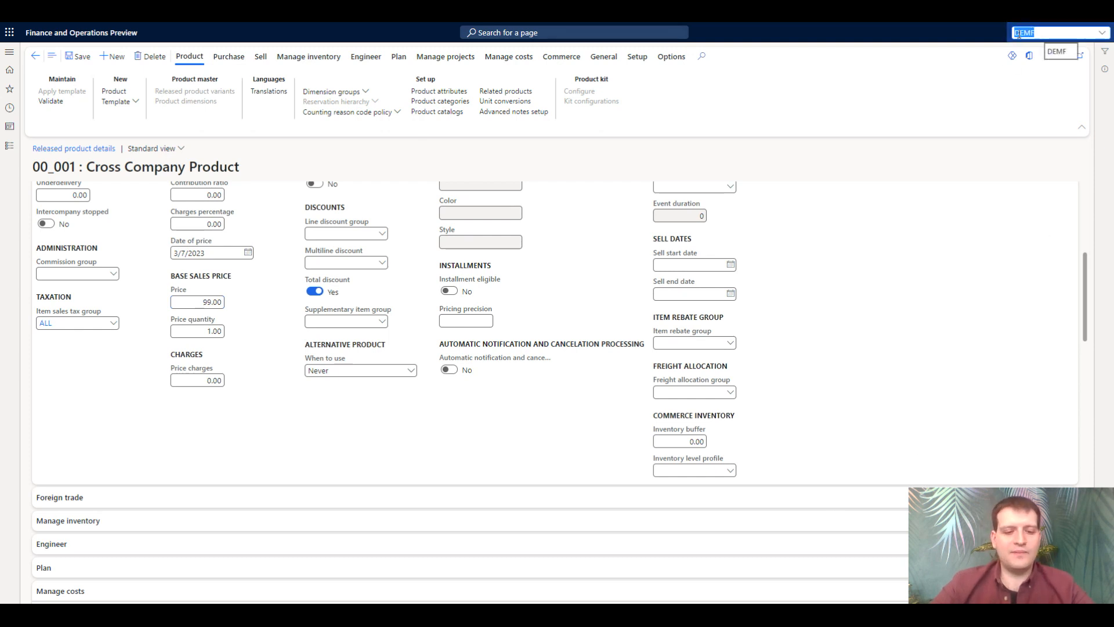
text(USM)
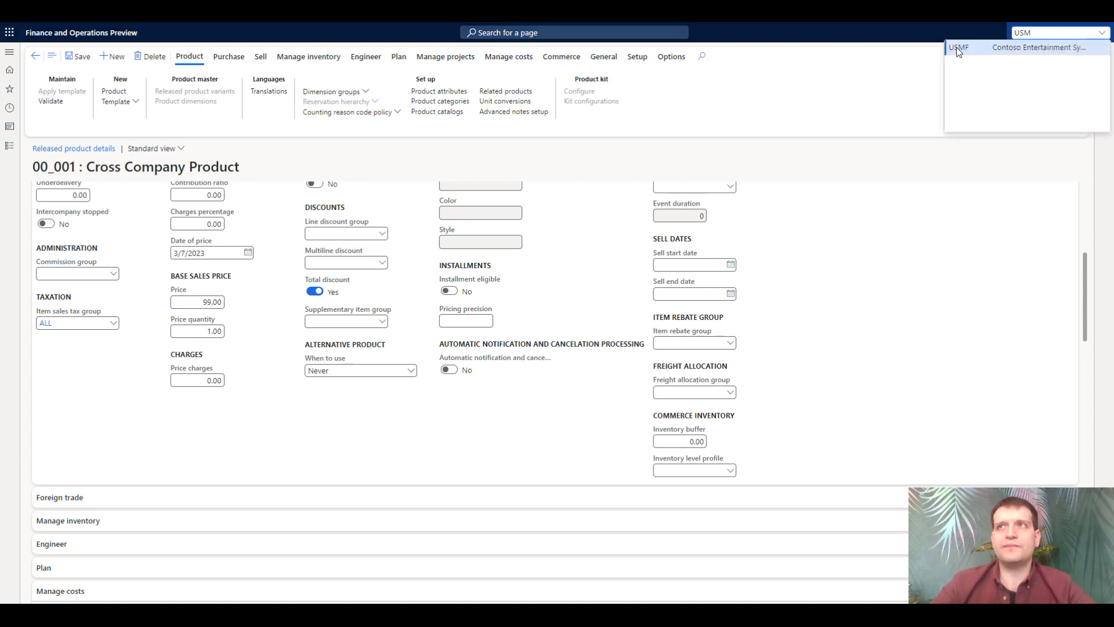
click(971, 50)
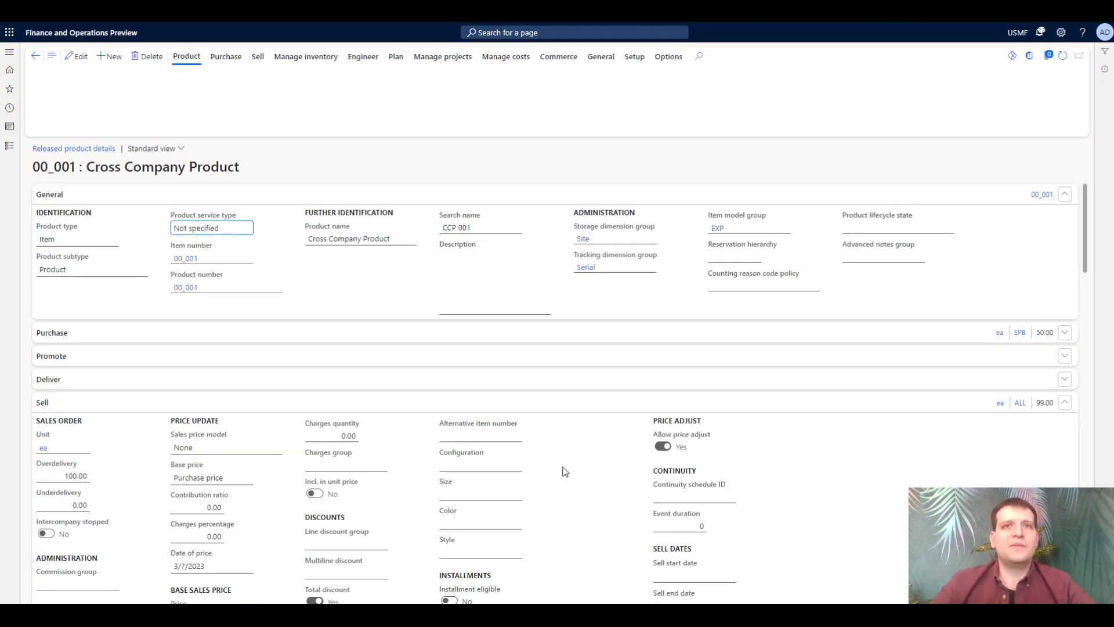
Check the product's search name, sales overdelivery and base sales price in USMF against the edits made in DEMF
click(487, 229)
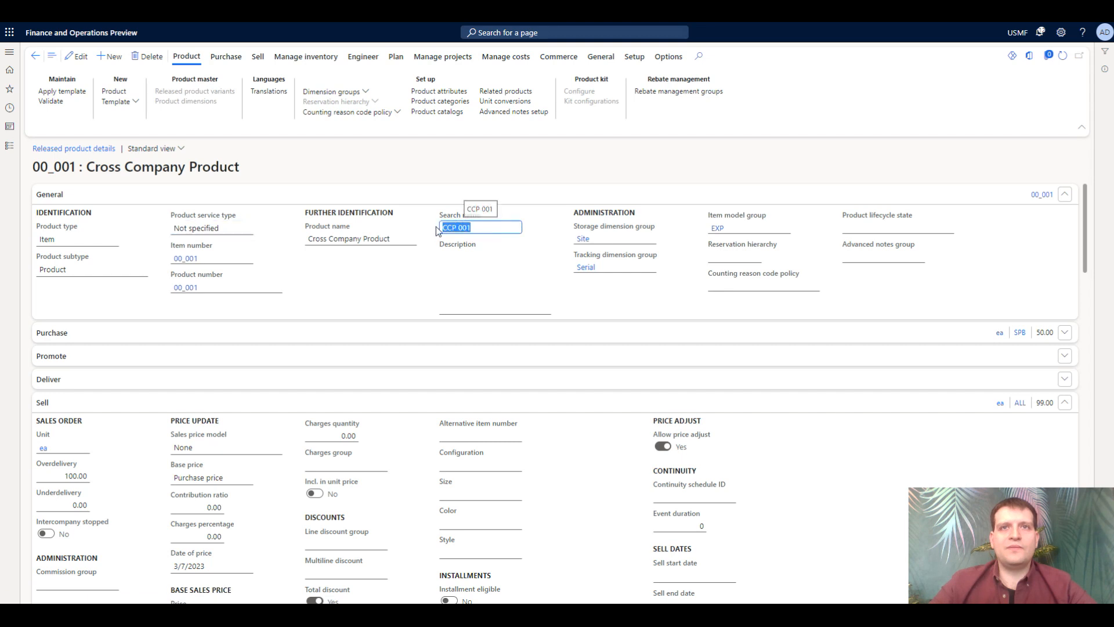
scroll(210, 284, down, 4)
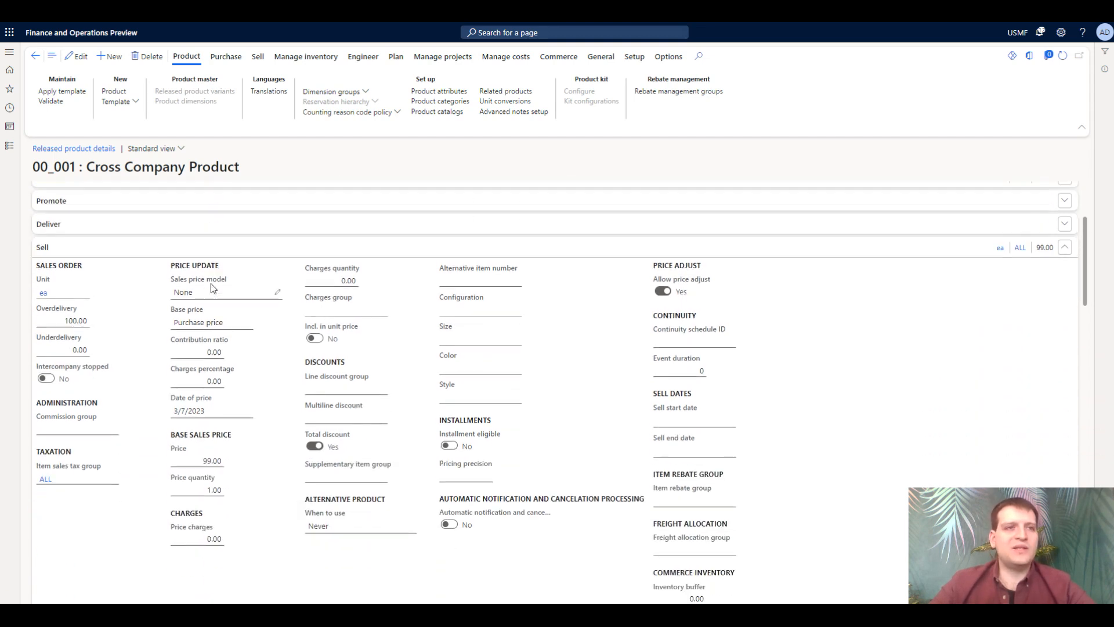
click(53, 244)
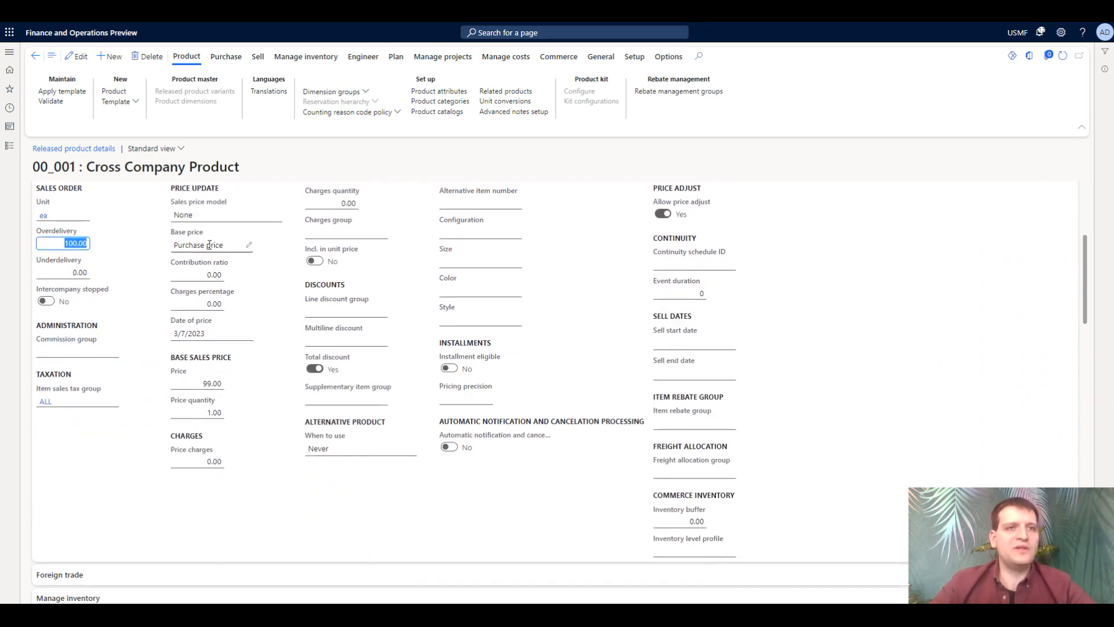
scroll(211, 266, down, 1)
click(196, 306)
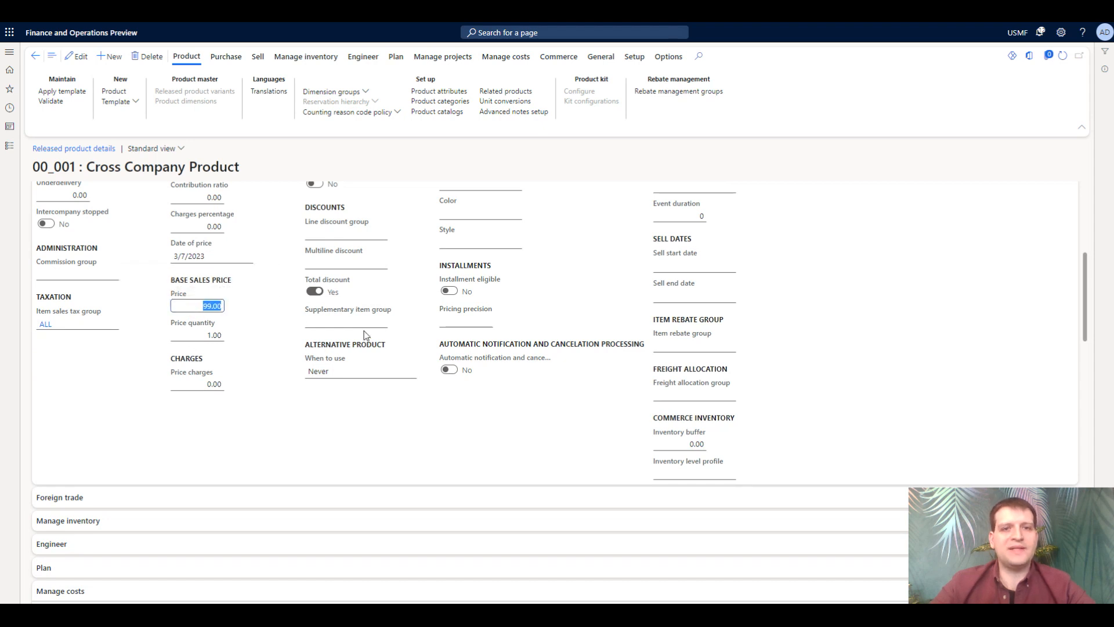